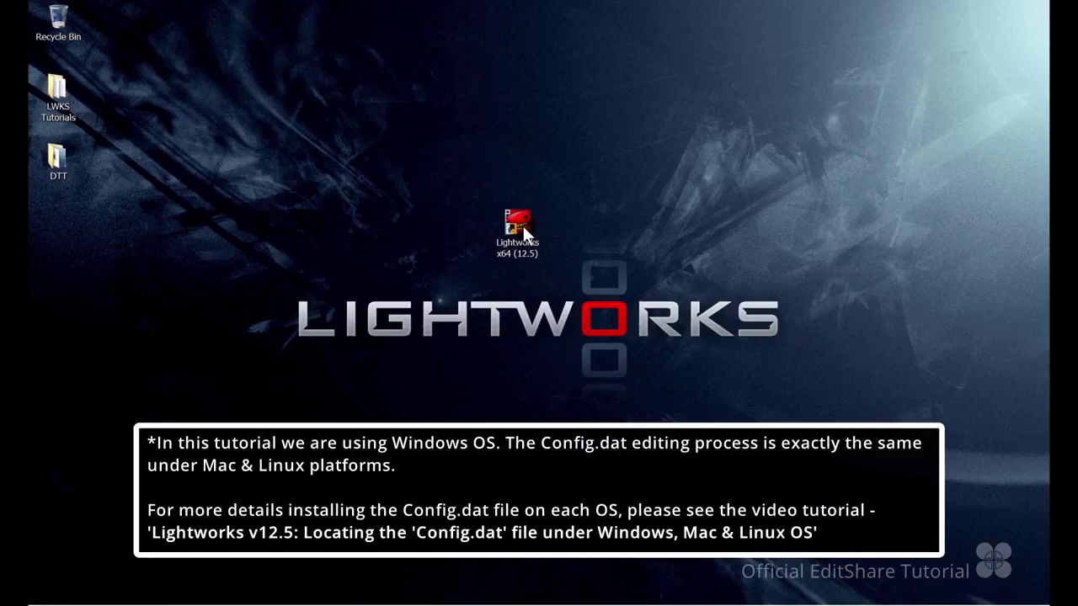
# - Bring up the context menu of the Lightworks x64 (12.5) desktop shortcut
pyautogui.rightClick(523, 226)
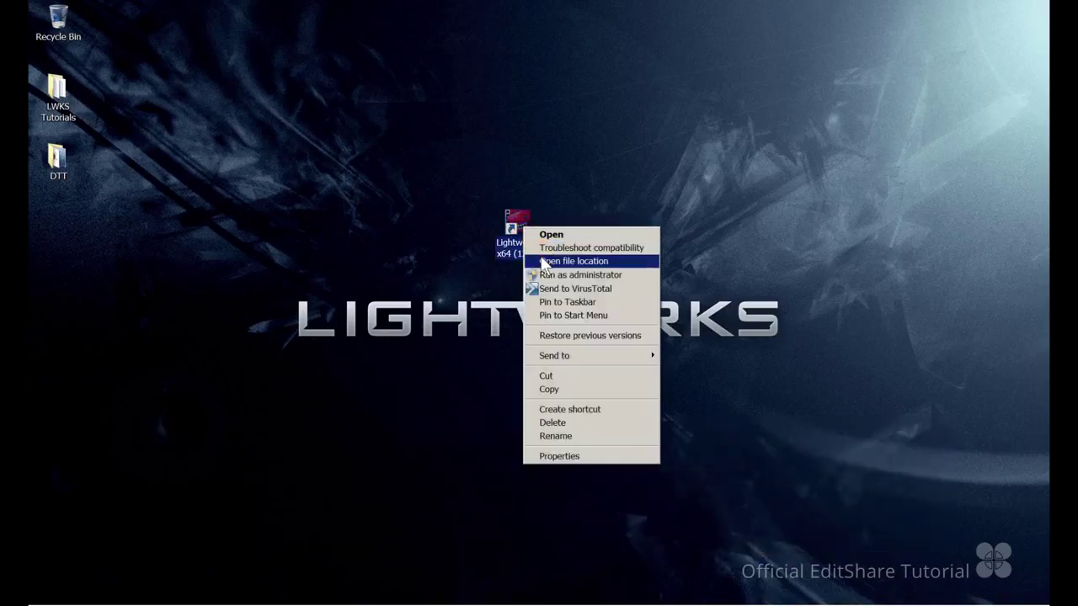
# - Go to the LWKS 12-5 install folder and open config.dat in Notepad
pyautogui.click(543, 261)
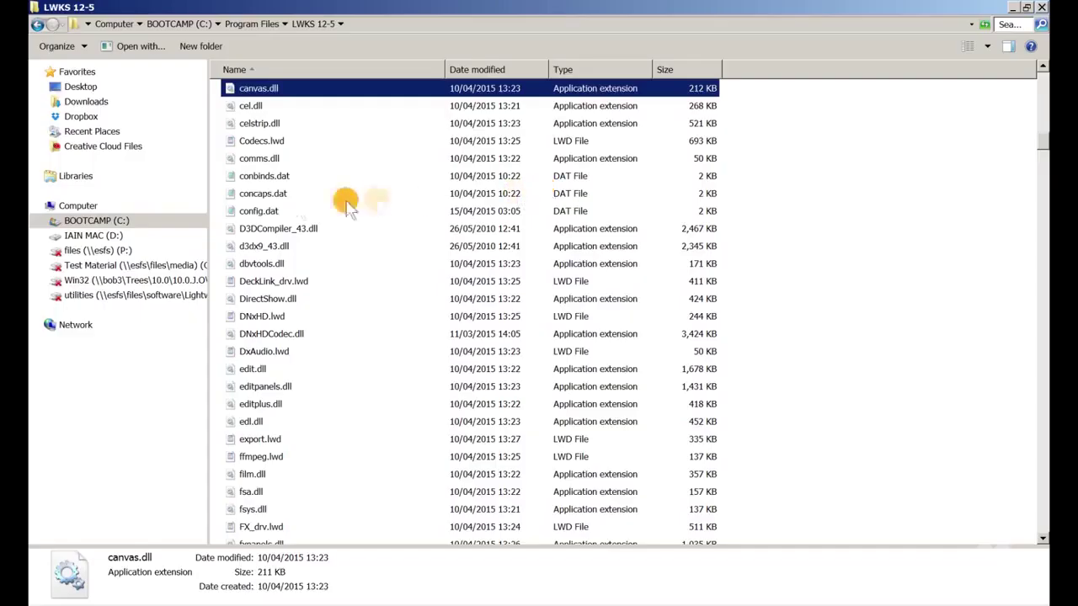
pyautogui.moveTo(261, 212)
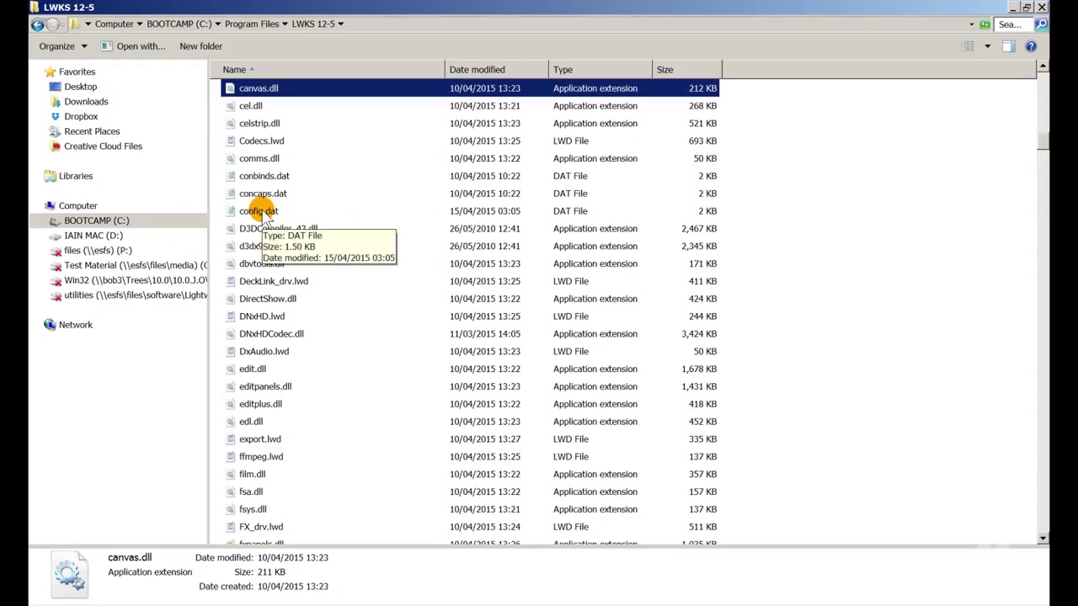
pyautogui.doubleClick(261, 212)
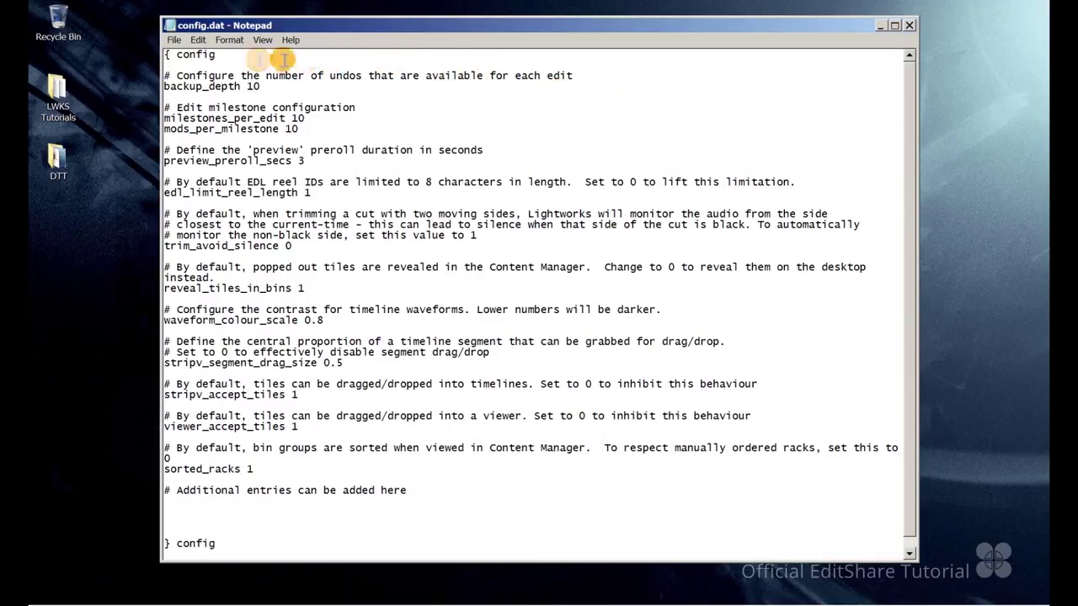
# - Highlight the opening and closing config lines and the comment marker in config.dat
pyautogui.moveTo(199, 55); pyautogui.dragTo(221, 54)
pyautogui.hotkey('shift', 'Home')
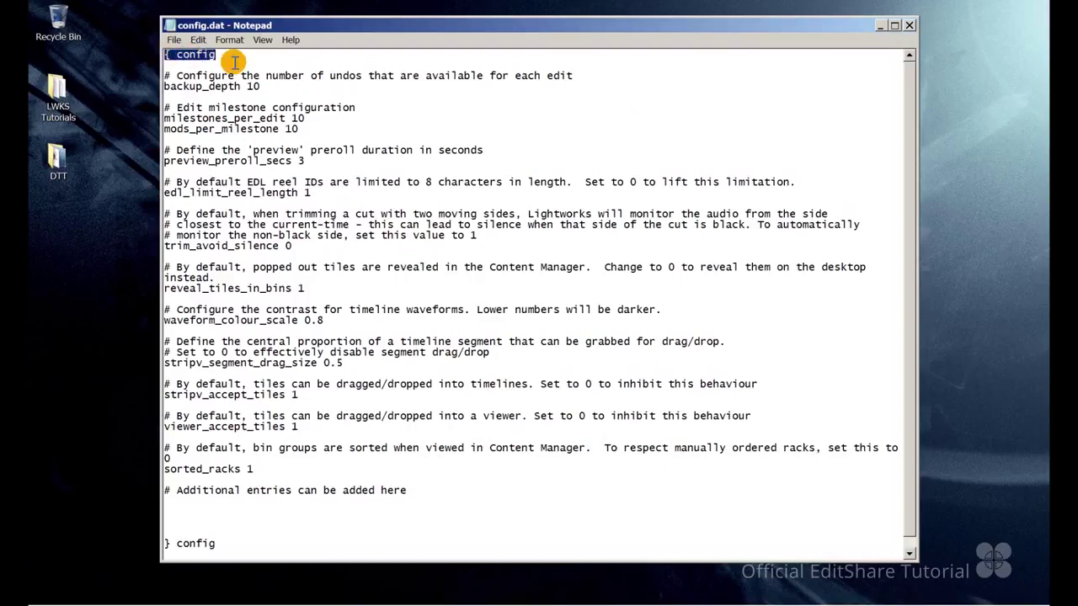
pyautogui.click(225, 544)
pyautogui.click(238, 542)
pyautogui.hotkey('shift', 'Home')
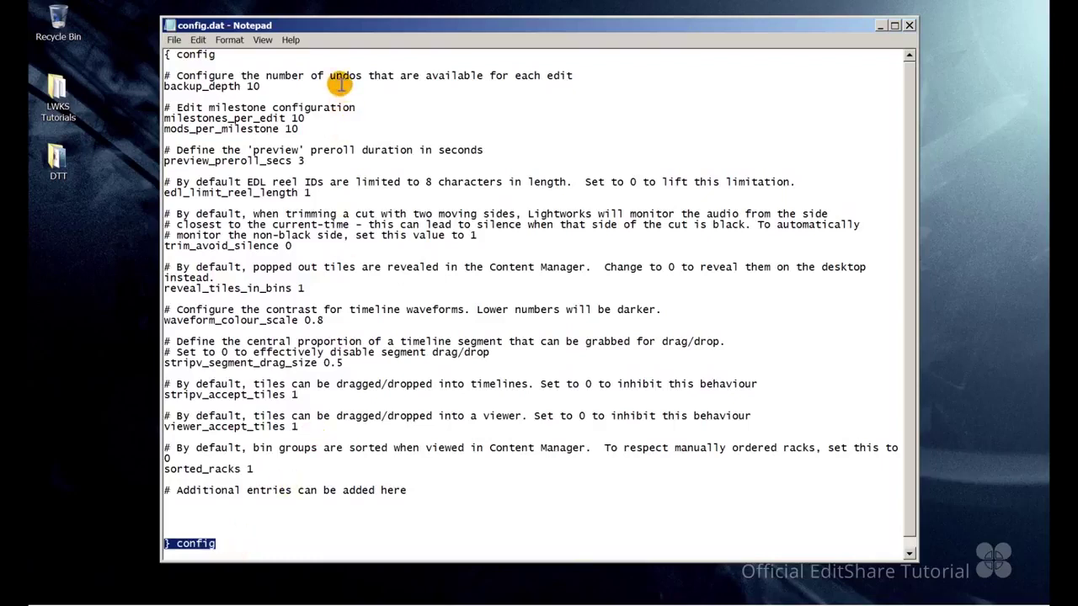
pyautogui.moveTo(164, 76); pyautogui.dragTo(171, 76)
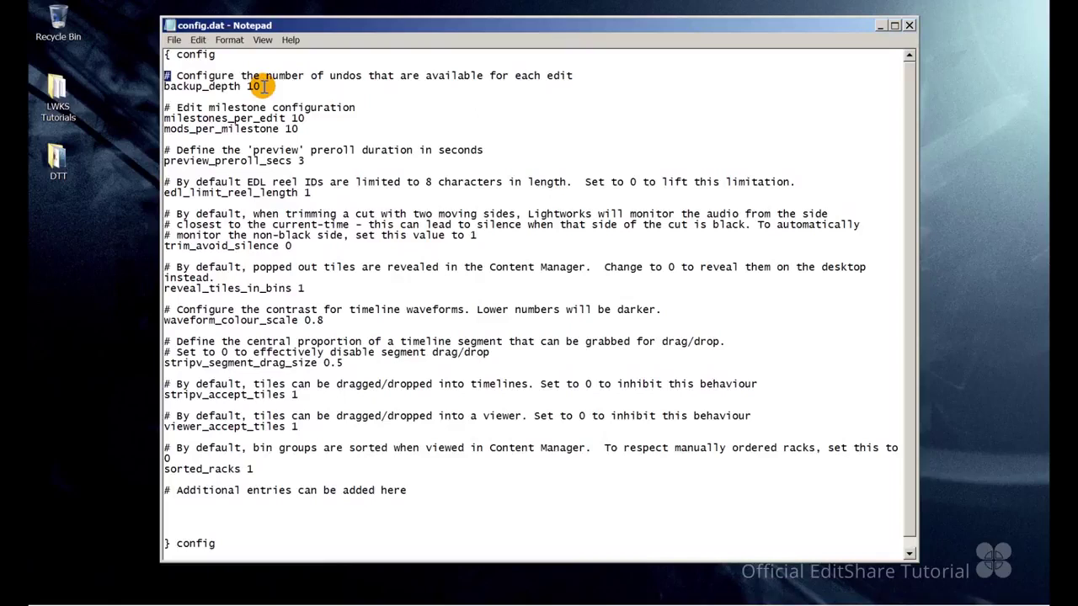
# - Review backup_depth 10 and the milestones_per_edit and mods_per_milestone lines
pyautogui.click(257, 86)
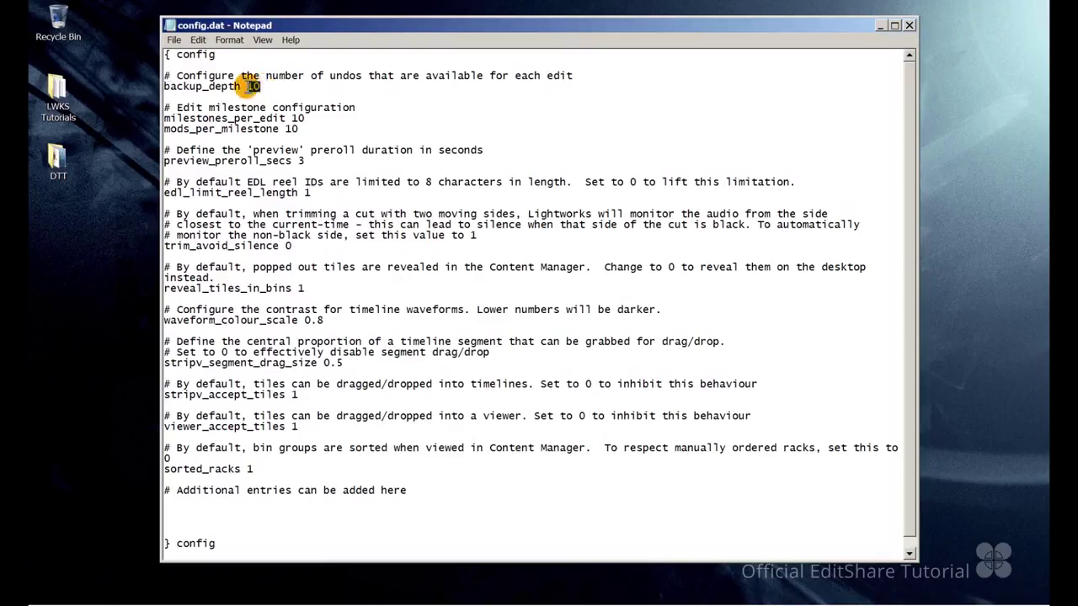
pyautogui.moveTo(245, 86); pyautogui.dragTo(271, 86)
pyautogui.moveTo(357, 107); pyautogui.dragTo(165, 107)
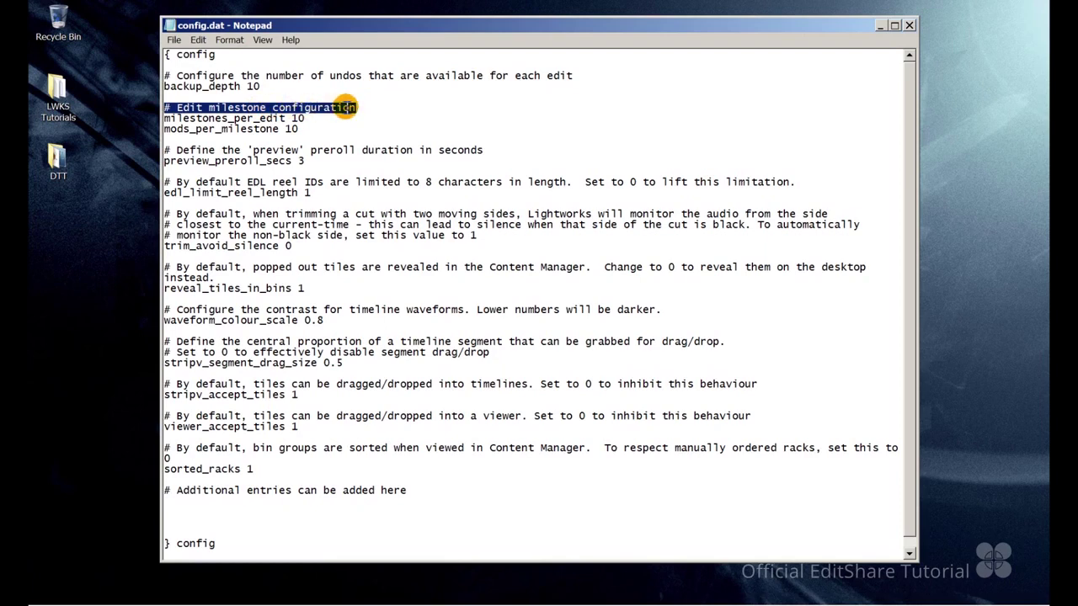
pyautogui.moveTo(302, 130); pyautogui.dragTo(165, 119)
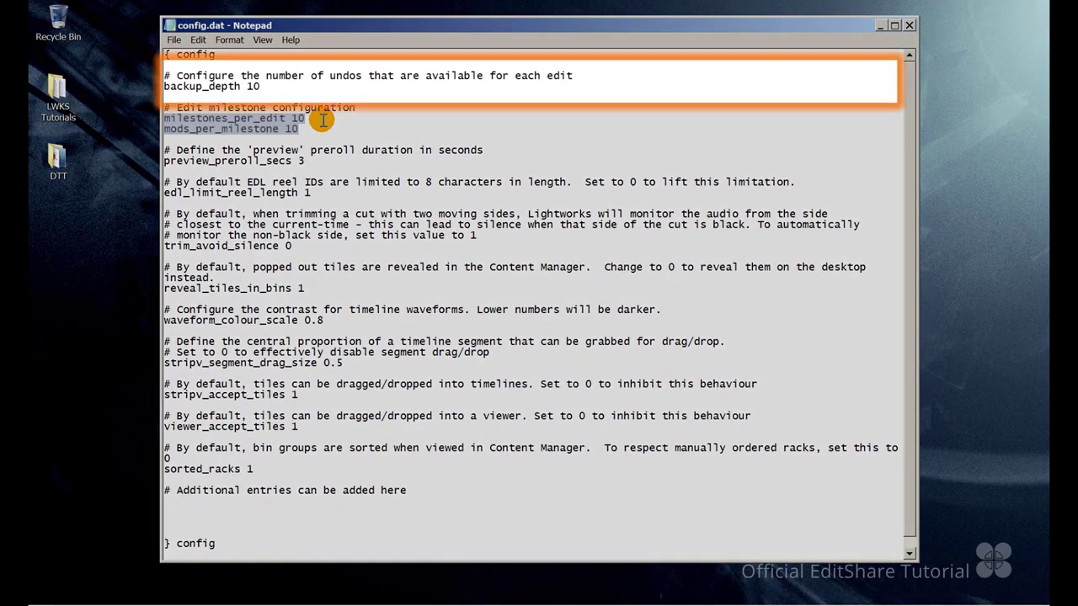
pyautogui.click(323, 121)
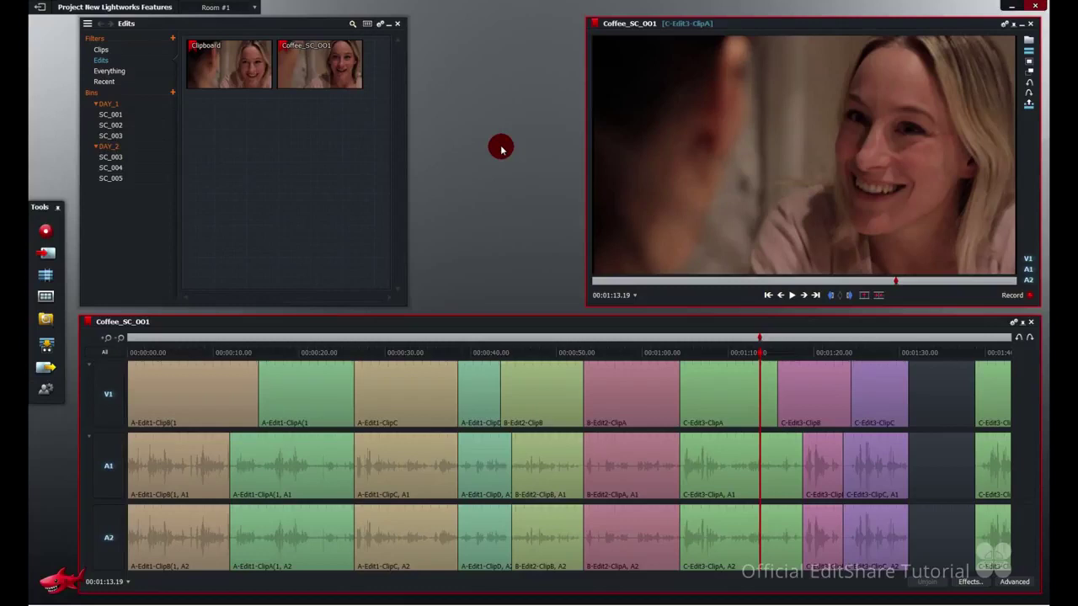
# - Move the playhead to 00:00:17.03 and delete the first clip, A-Edit1-ClipB
pyautogui.click(197, 353)
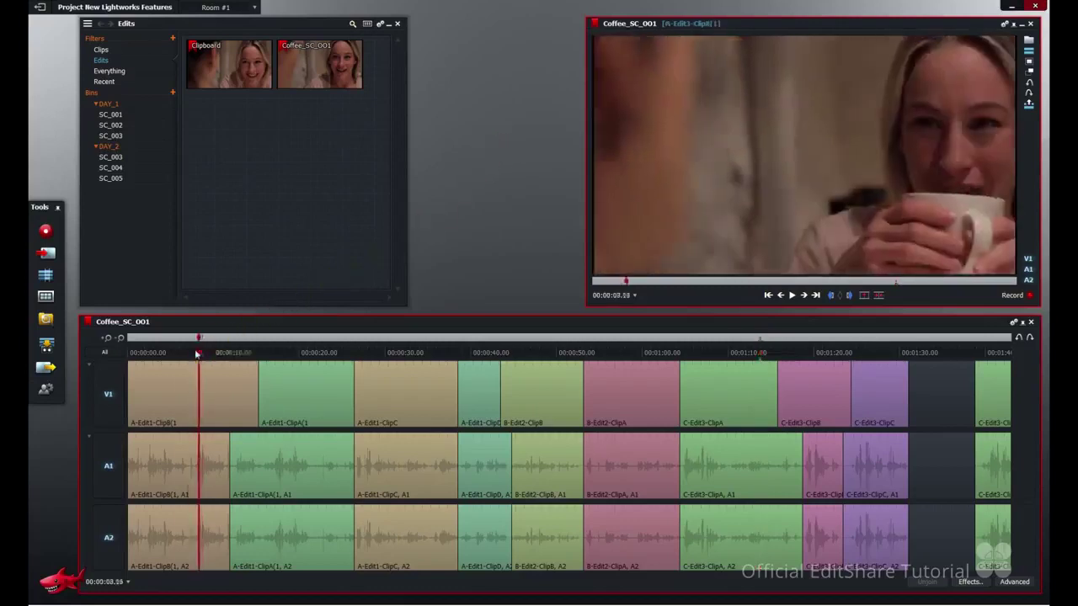
pyautogui.moveTo(197, 353); pyautogui.dragTo(124, 357)
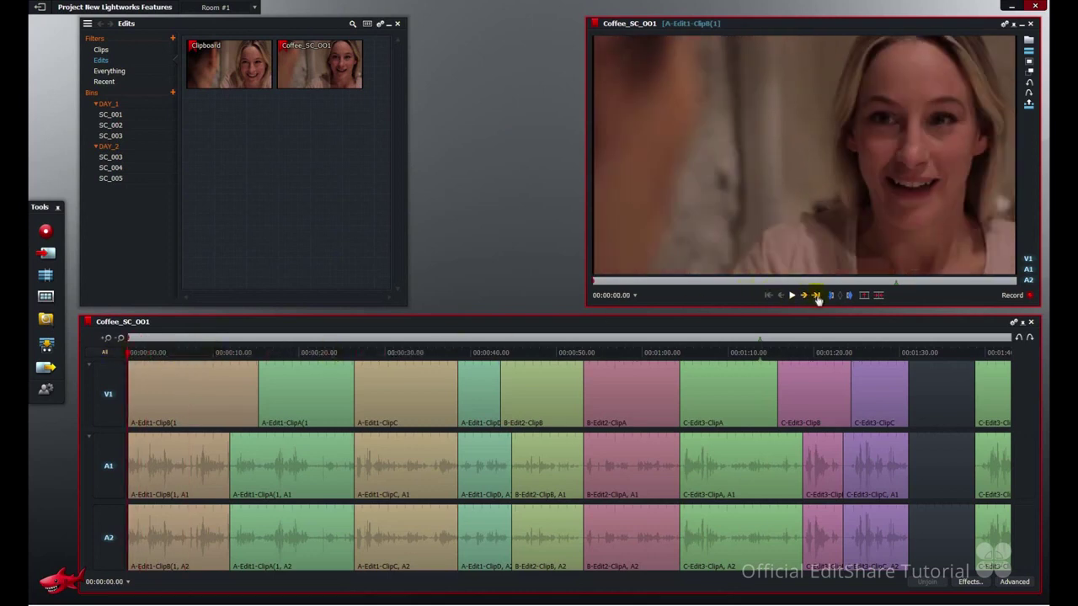
pyautogui.click(192, 353)
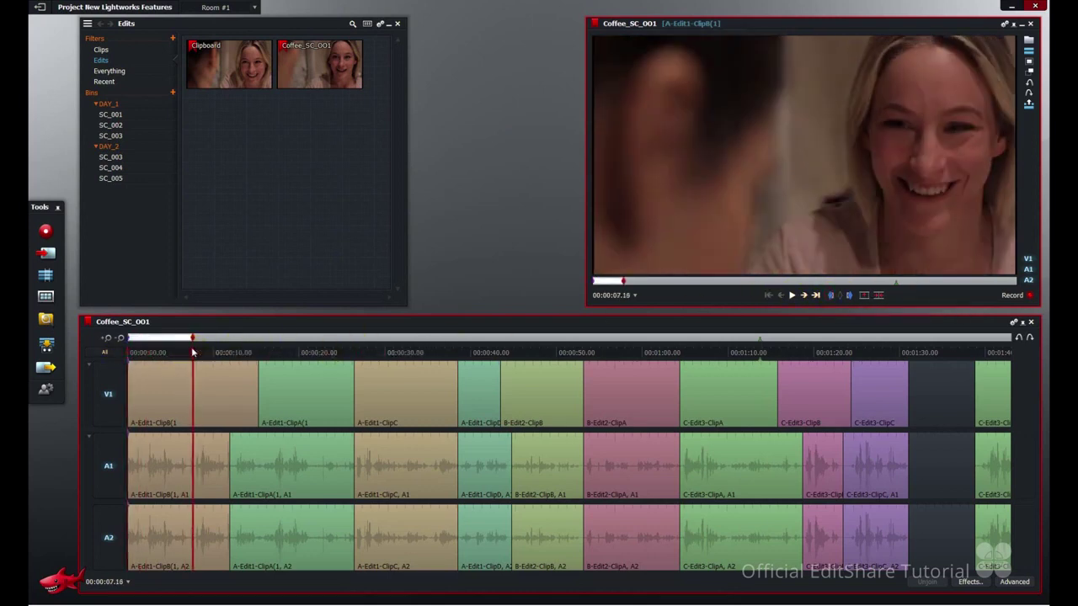
pyautogui.moveTo(192, 352); pyautogui.dragTo(273, 353)
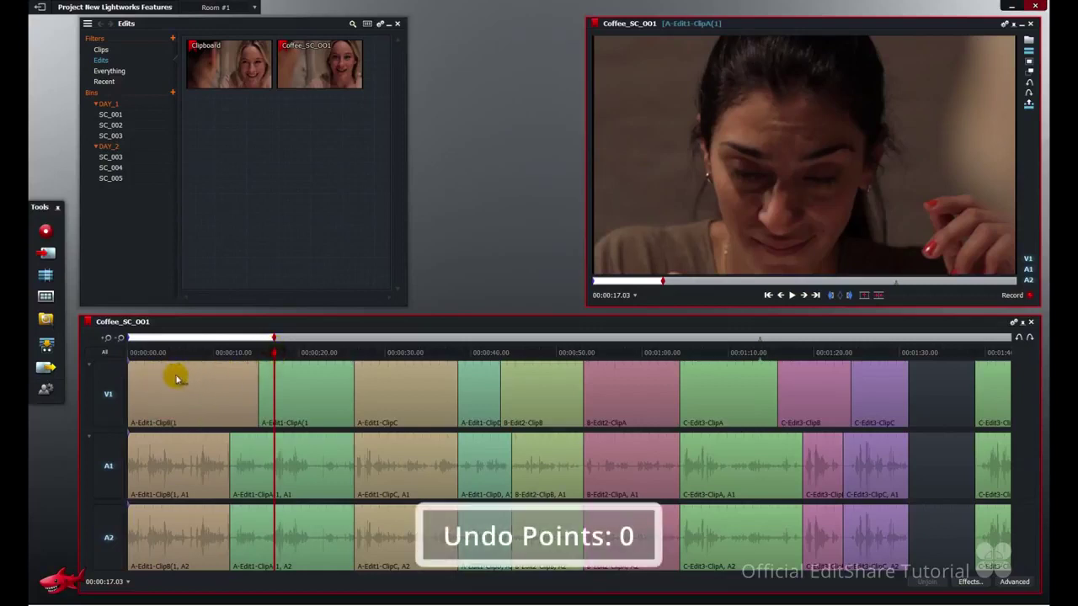
pyautogui.click(878, 297)
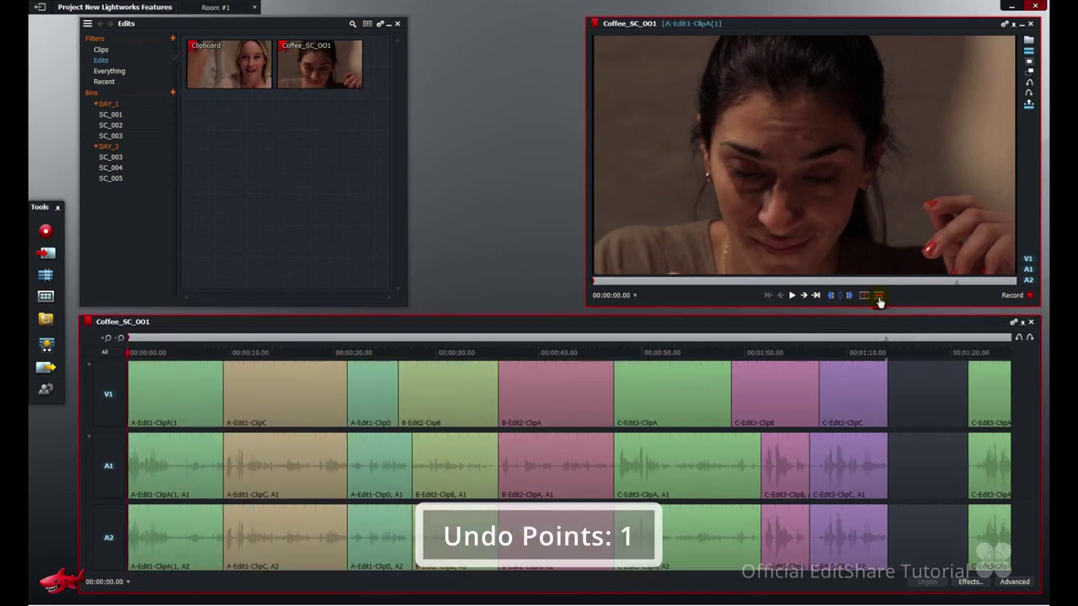
# - Trim several V1 clips, including B-Edit2-ClipA, building up 11 undo points
pyautogui.click(202, 384)
pyautogui.click(366, 385)
pyautogui.click(451, 387)
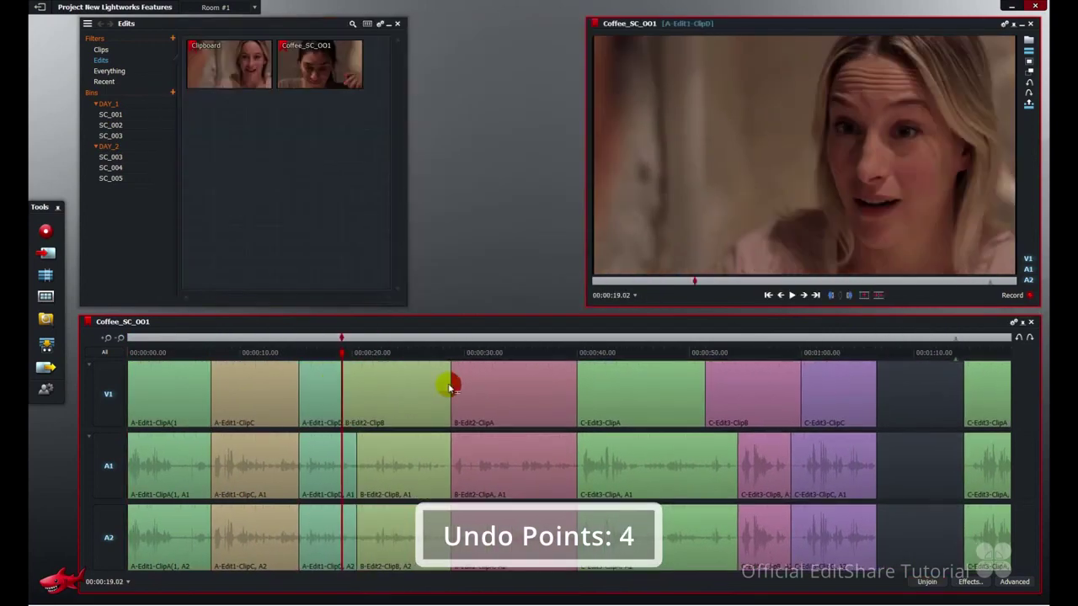
pyautogui.click(498, 380)
pyautogui.click(573, 393)
pyautogui.click(633, 390)
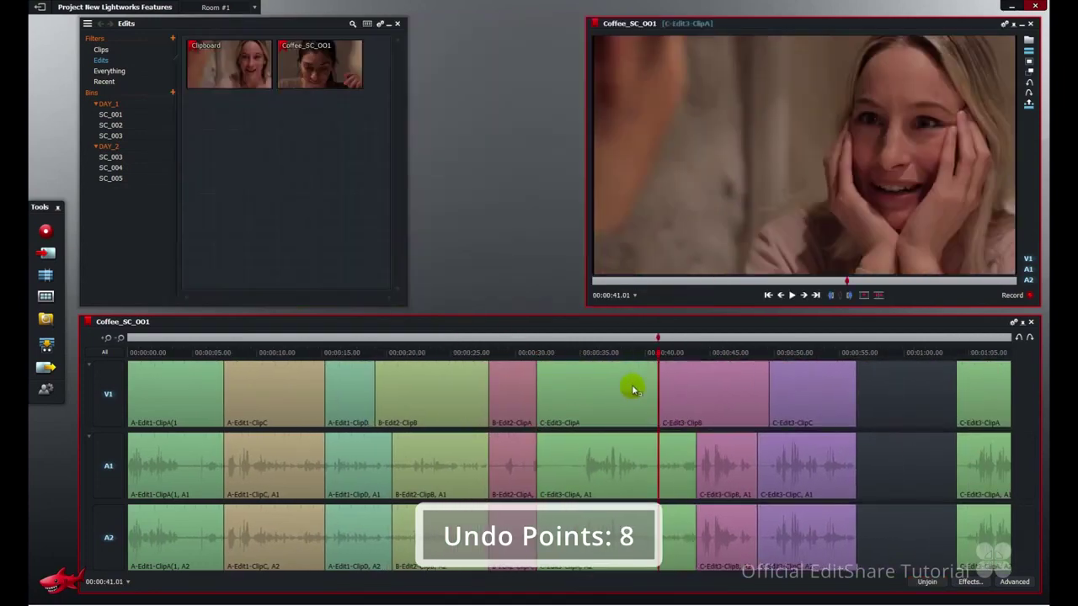
pyautogui.click(751, 385)
pyautogui.click(862, 390)
pyautogui.click(878, 390)
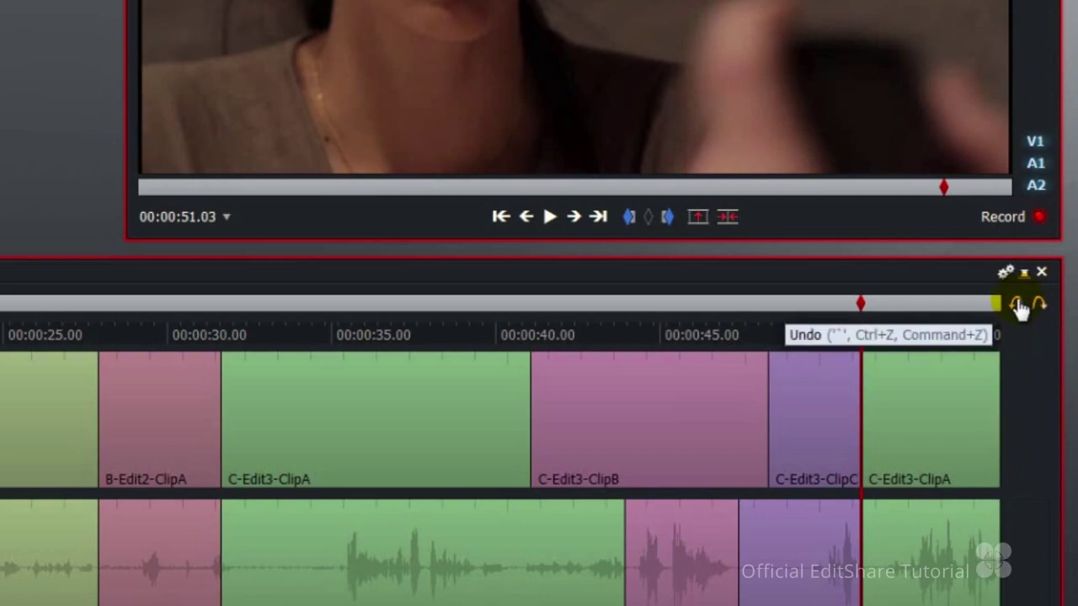
# - Undo every V1 trim back to the post-deletion layout, then close Lightworks
pyautogui.click(1017, 305)
pyautogui.click(1017, 305)
pyautogui.click(1017, 305)
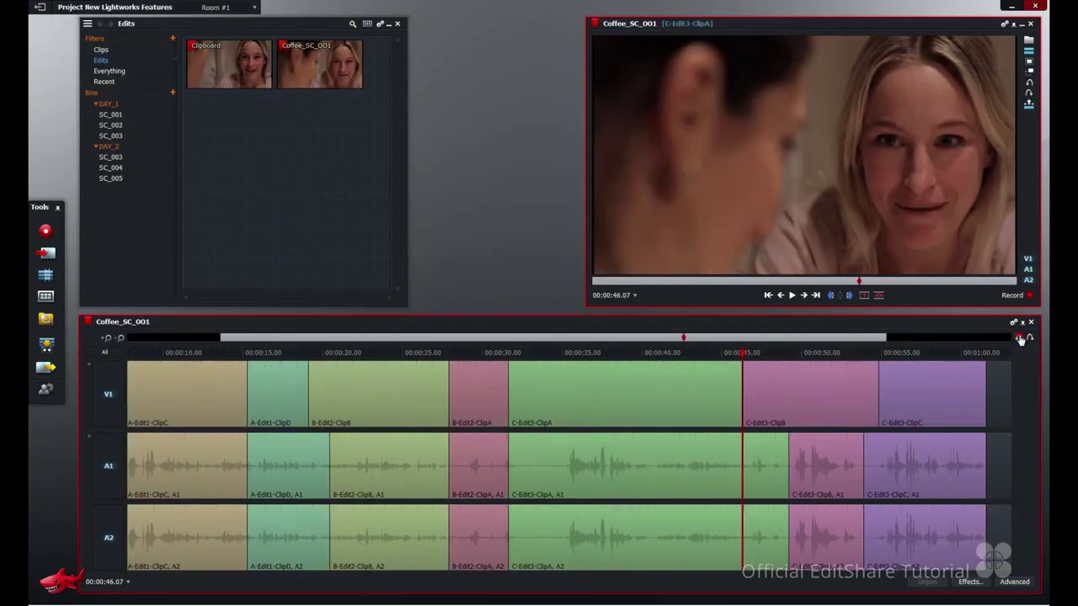
pyautogui.click(1019, 338)
pyautogui.click(1019, 338)
pyautogui.click(1019, 337)
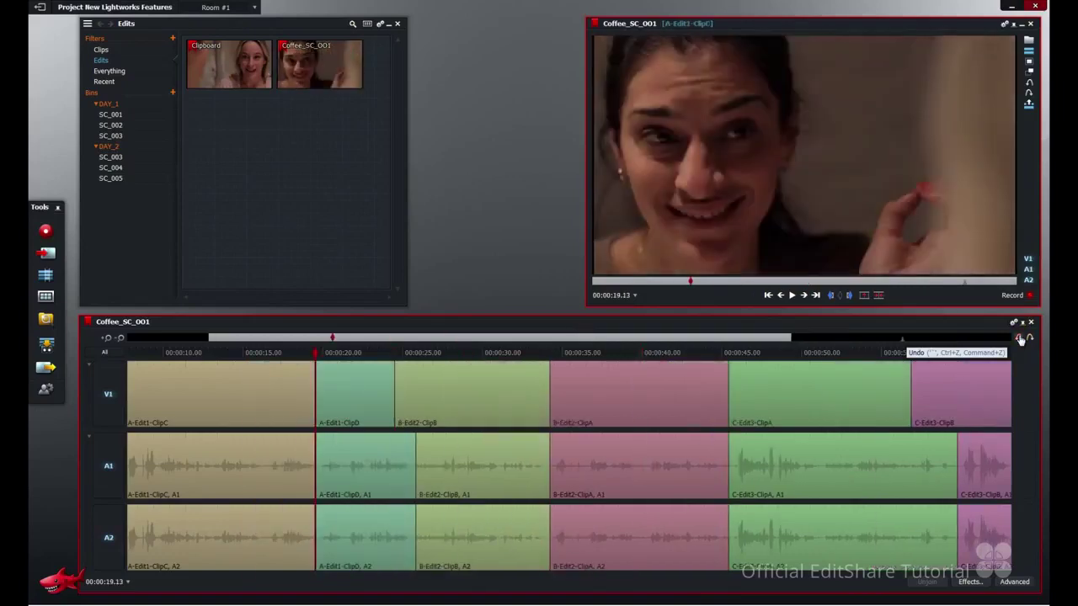
pyautogui.click(1020, 338)
pyautogui.click(1019, 338)
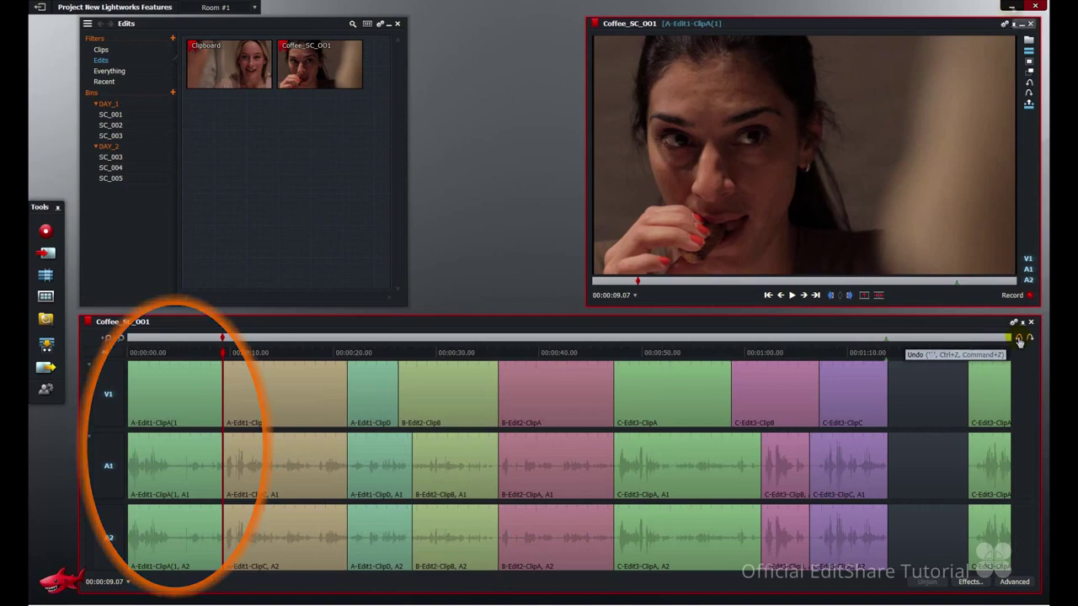
pyautogui.click(1036, 9)
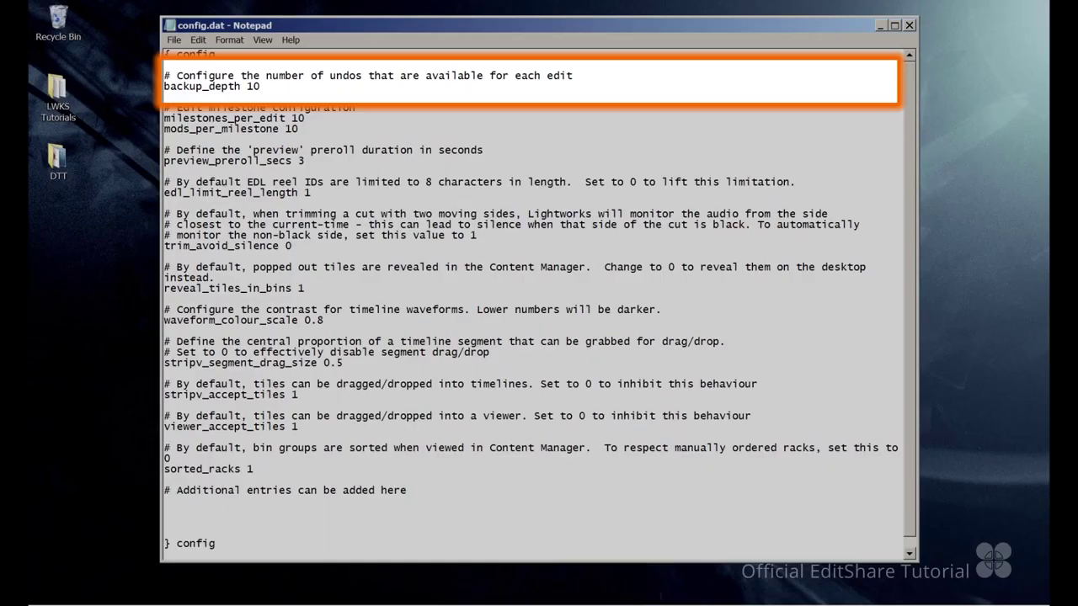
# - Change backup_depth from 10 to 15 in config.dat and save the file
pyautogui.doubleClick(252, 87)
pyautogui.write('15')
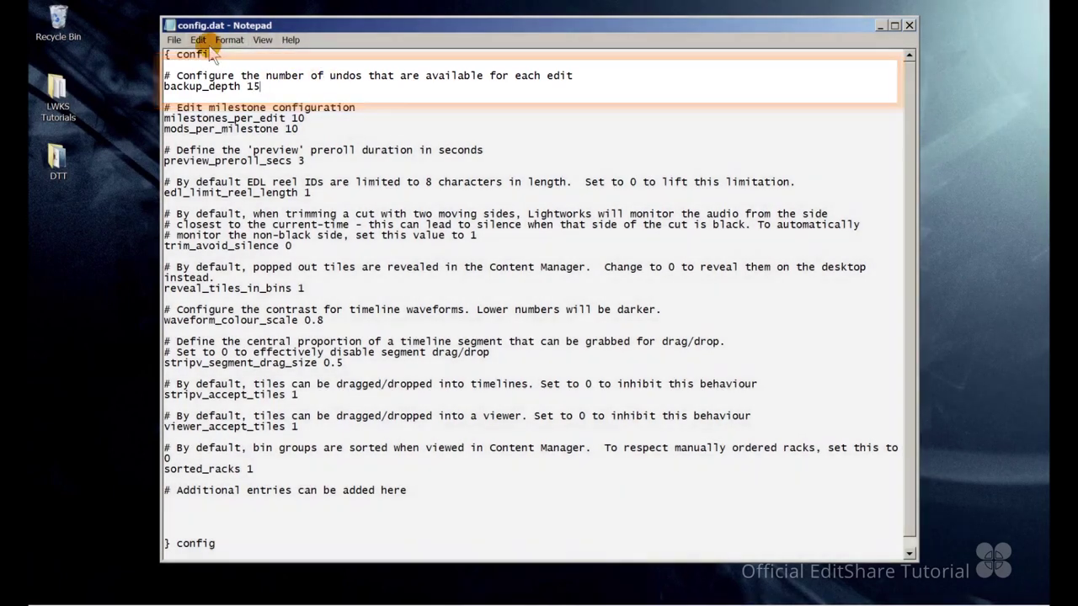
pyautogui.click(174, 39)
pyautogui.click(186, 83)
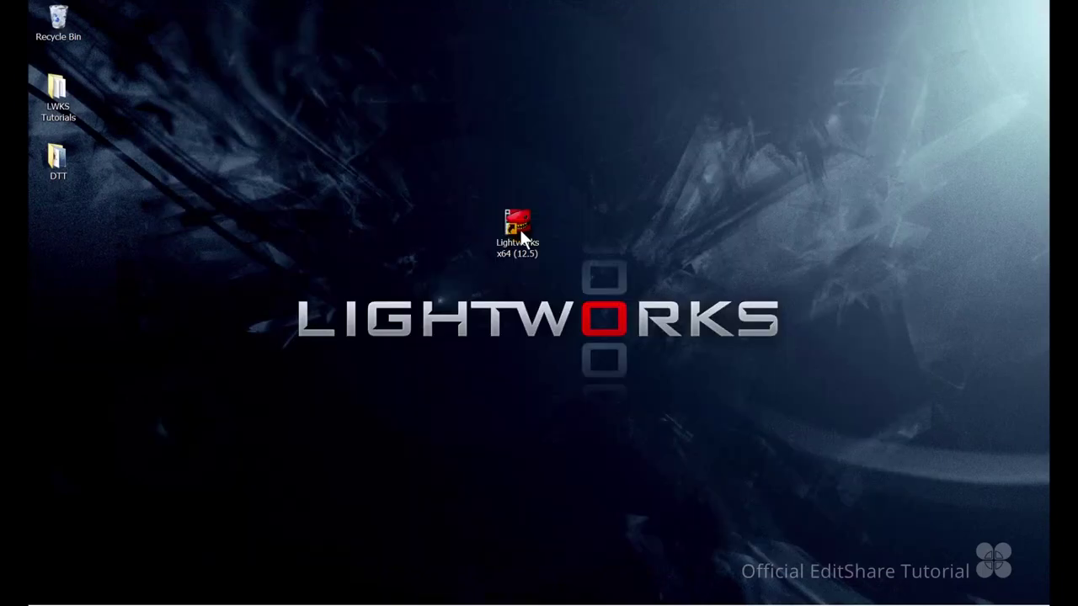
# - Open the LWKS 12-5 folder's Security properties and view the Administrators permissions
pyautogui.rightClick(522, 238)
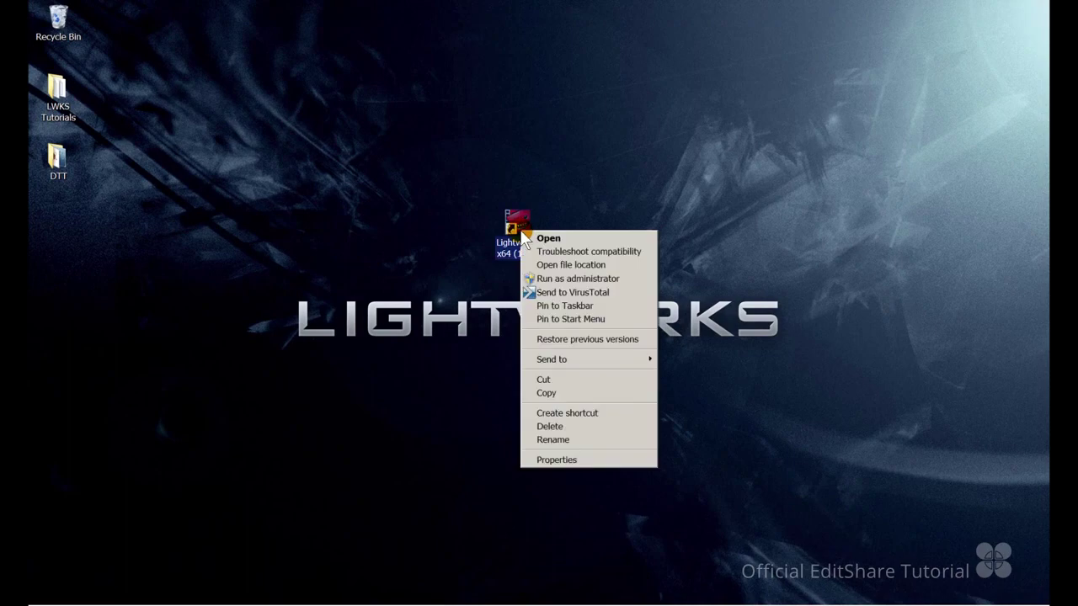
pyautogui.click(534, 265)
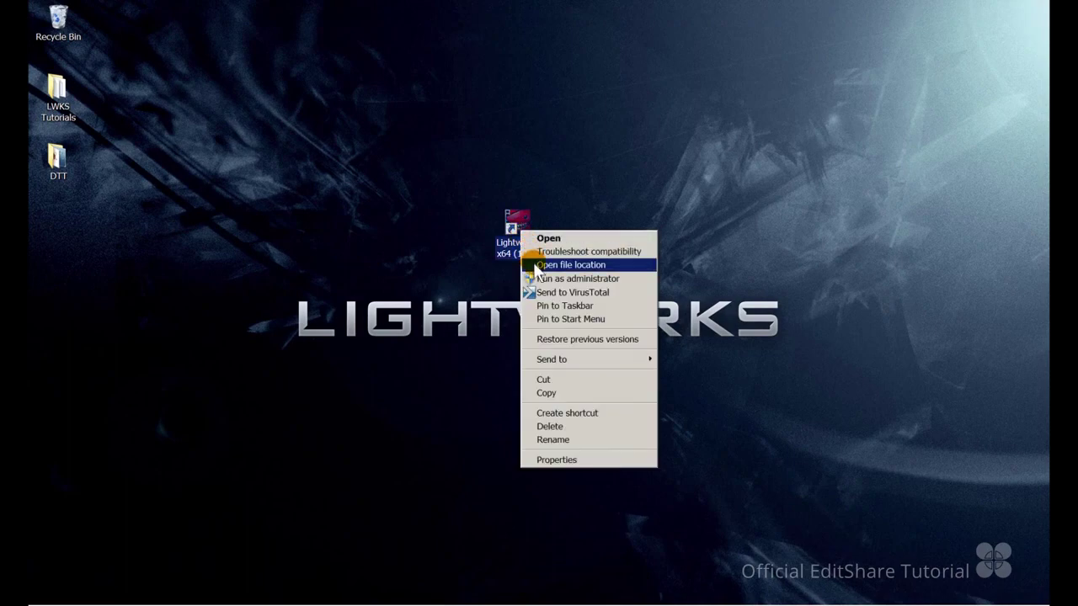
pyautogui.click(263, 25)
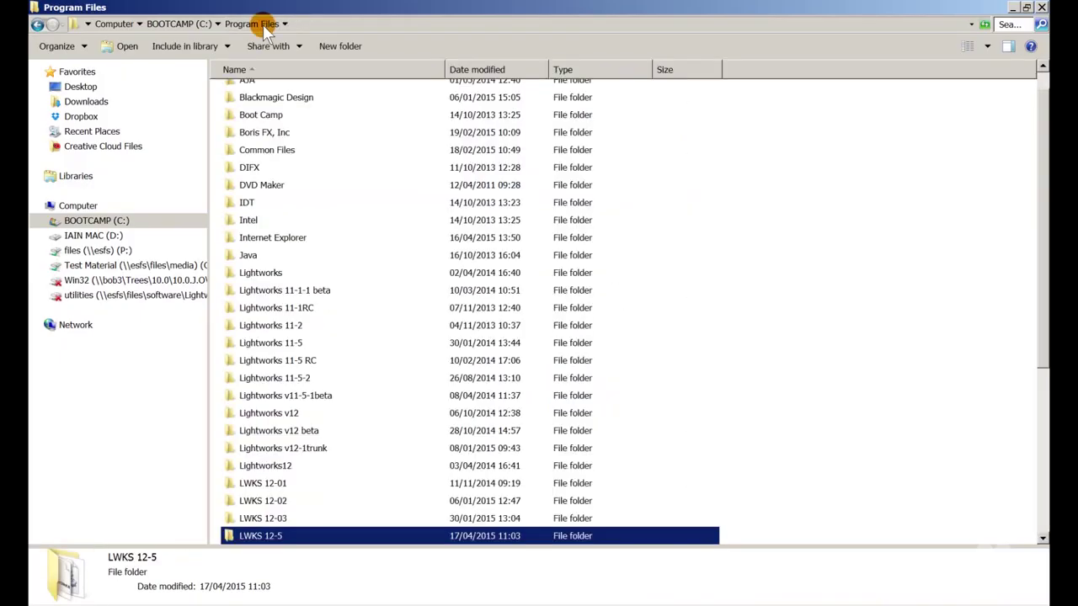
pyautogui.scroll(-5, 302, 295)
pyautogui.rightClick(260, 273)
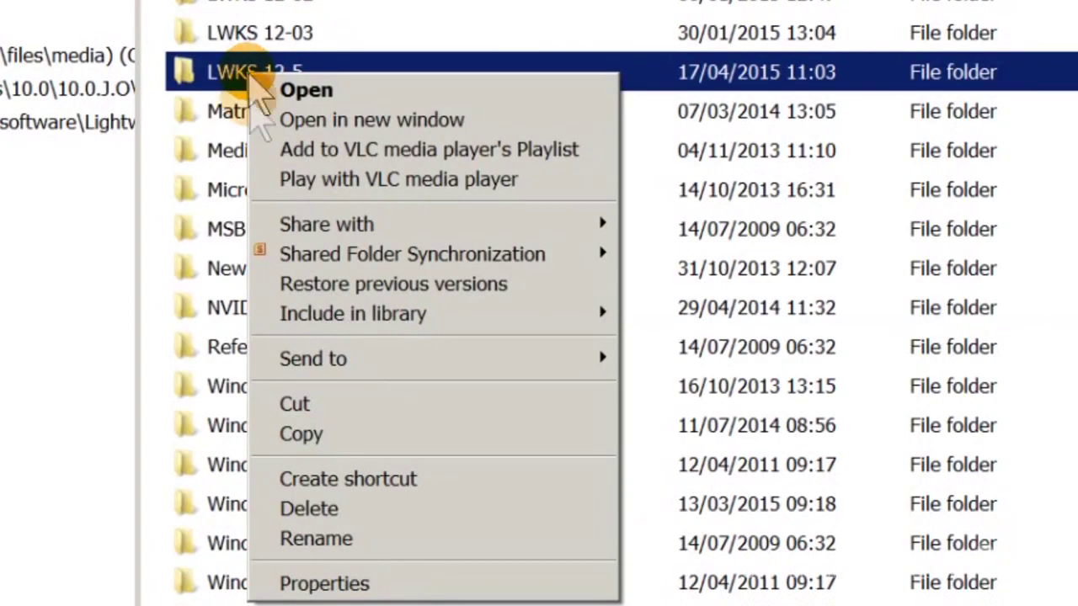
pyautogui.click(356, 582)
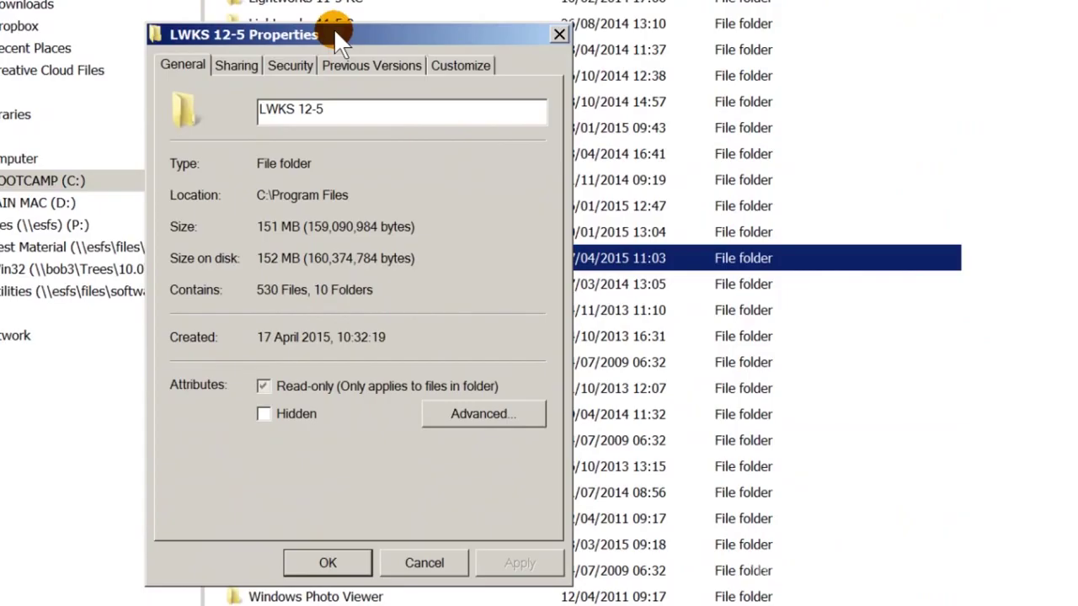
pyautogui.click(290, 65)
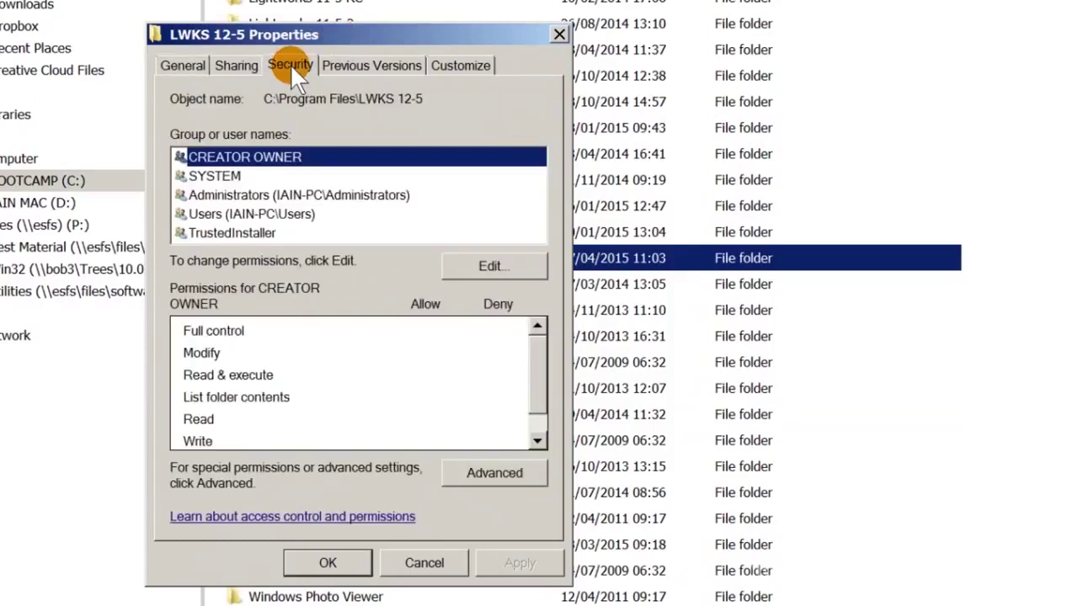
pyautogui.click(307, 195)
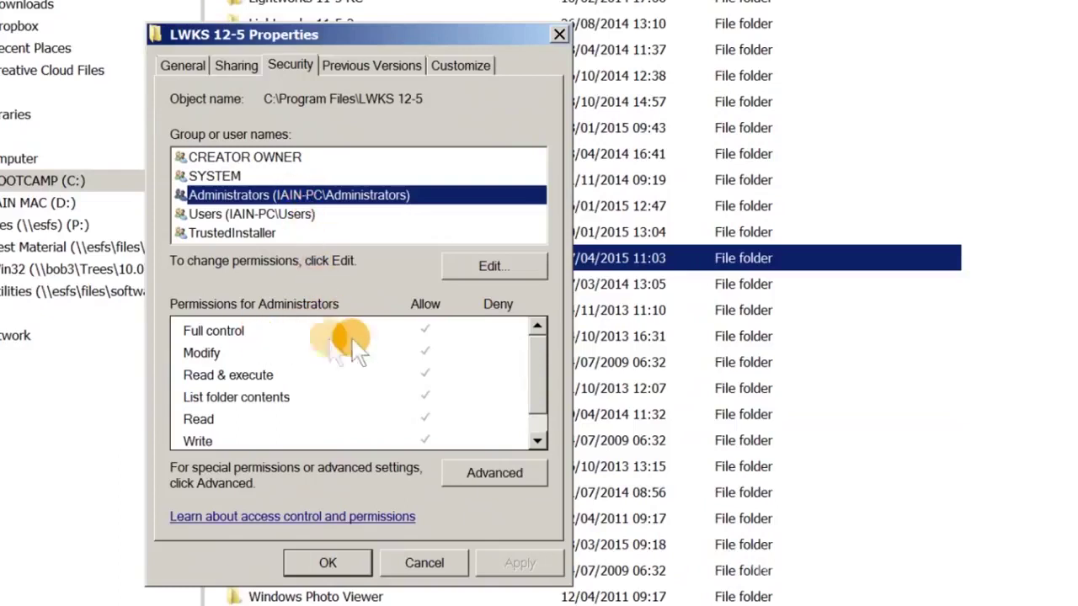
pyautogui.moveTo(539, 362); pyautogui.dragTo(534, 393)
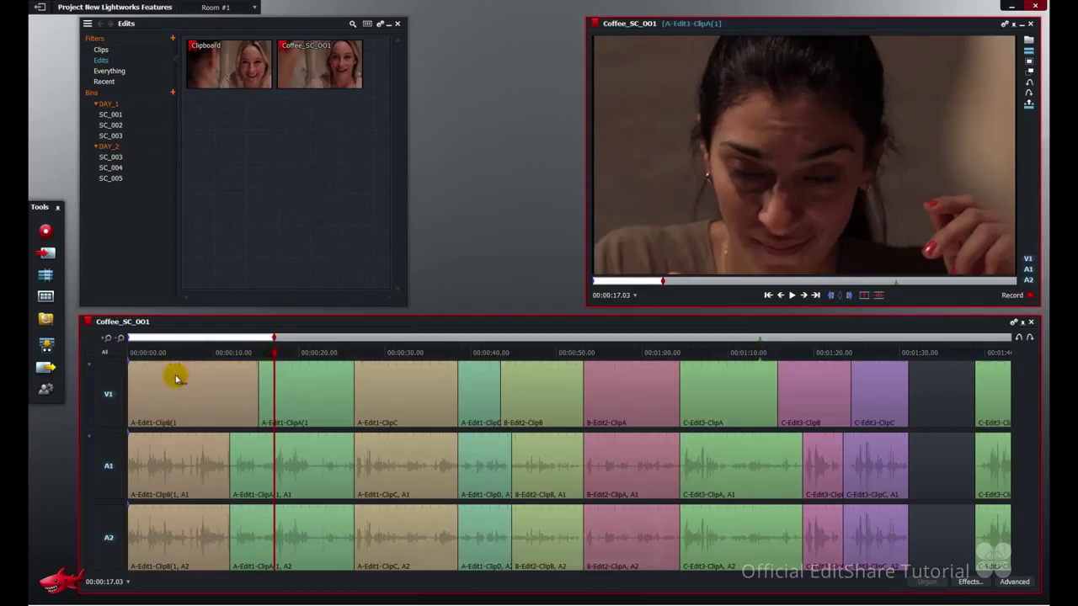
# - Remove the A-Edit1-ClipB clip and trim several edit points shorter on the timeline
pyautogui.hotkey('ctrl', 'z')
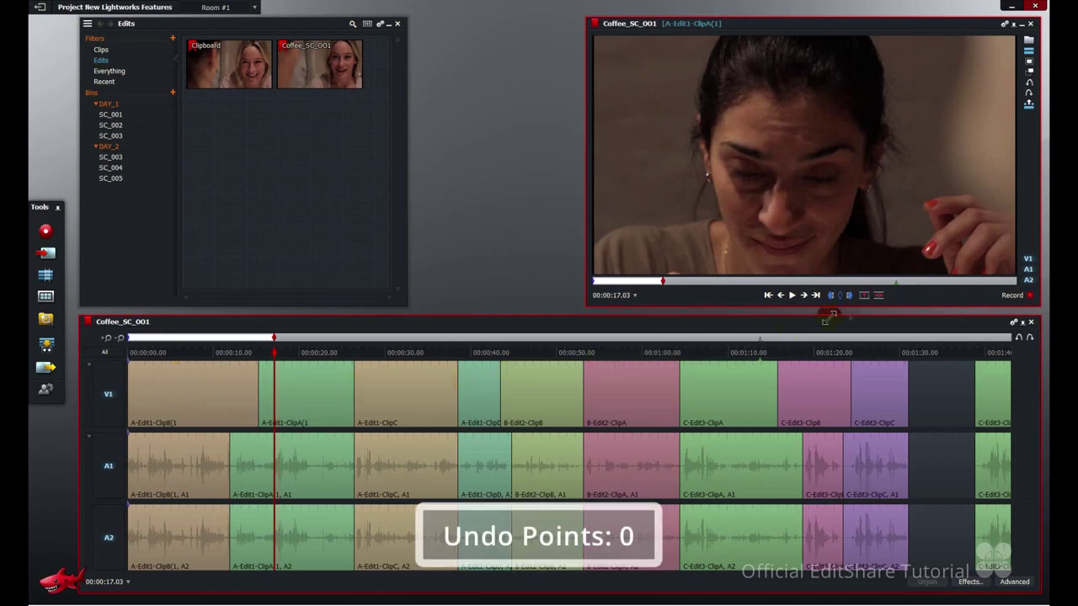
pyautogui.click(879, 296)
pyautogui.moveTo(223, 392); pyautogui.dragTo(180, 390)
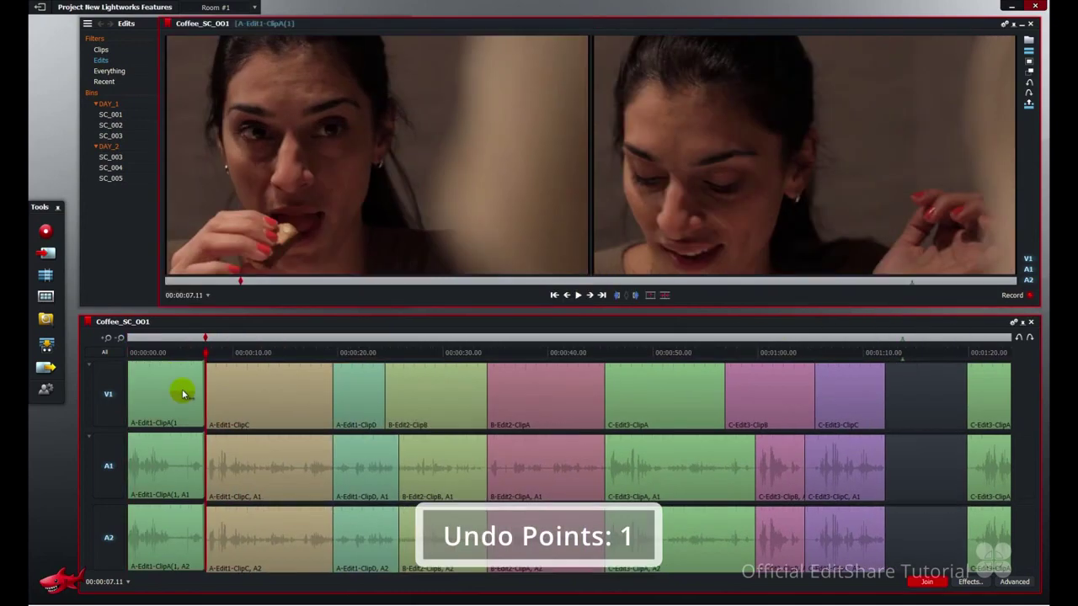
pyautogui.moveTo(332, 388); pyautogui.dragTo(283, 385)
pyautogui.moveTo(385, 388); pyautogui.dragTo(330, 389)
pyautogui.moveTo(414, 389); pyautogui.dragTo(880, 390)
pyautogui.click(561, 388)
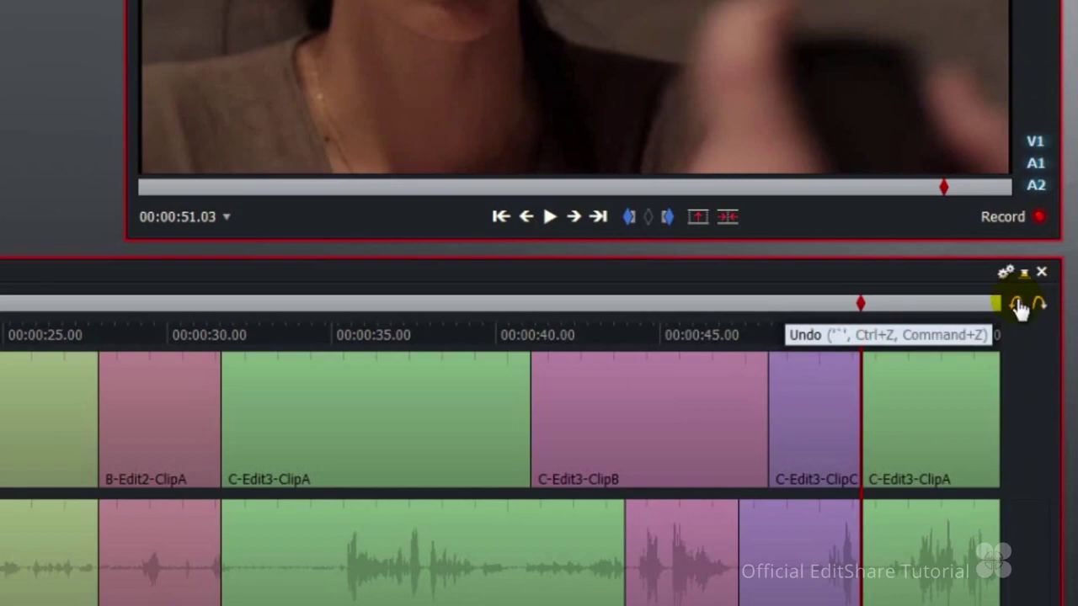
# - Undo the trims and deletion one by one, restoring the opening clip
pyautogui.click(1017, 306)
pyautogui.click(1018, 307)
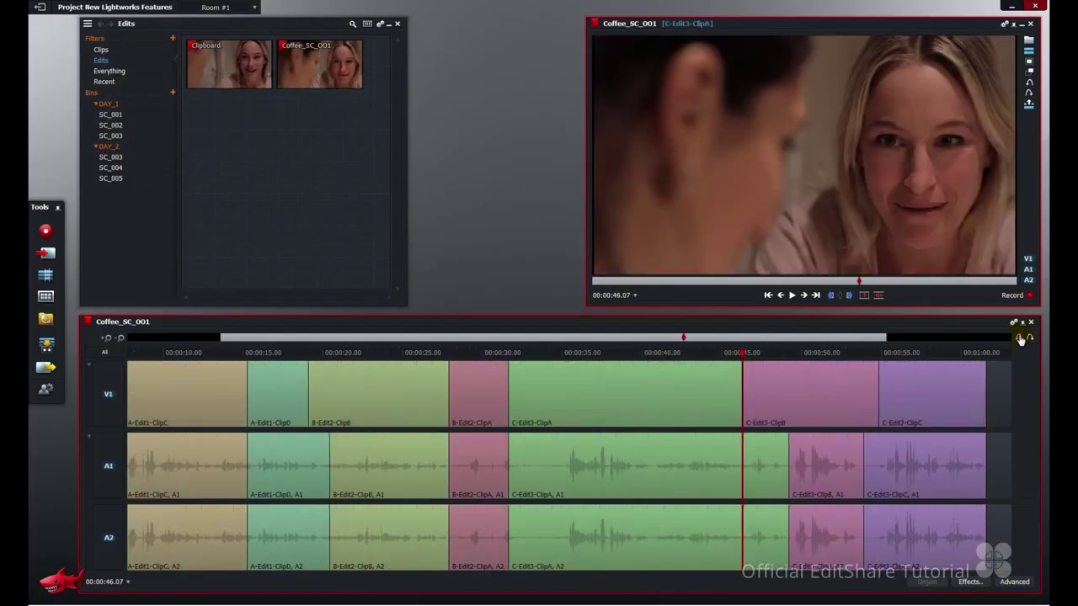
pyautogui.click(1020, 338)
pyautogui.click(1020, 338)
pyautogui.click(1020, 338)
pyautogui.click(1020, 338)
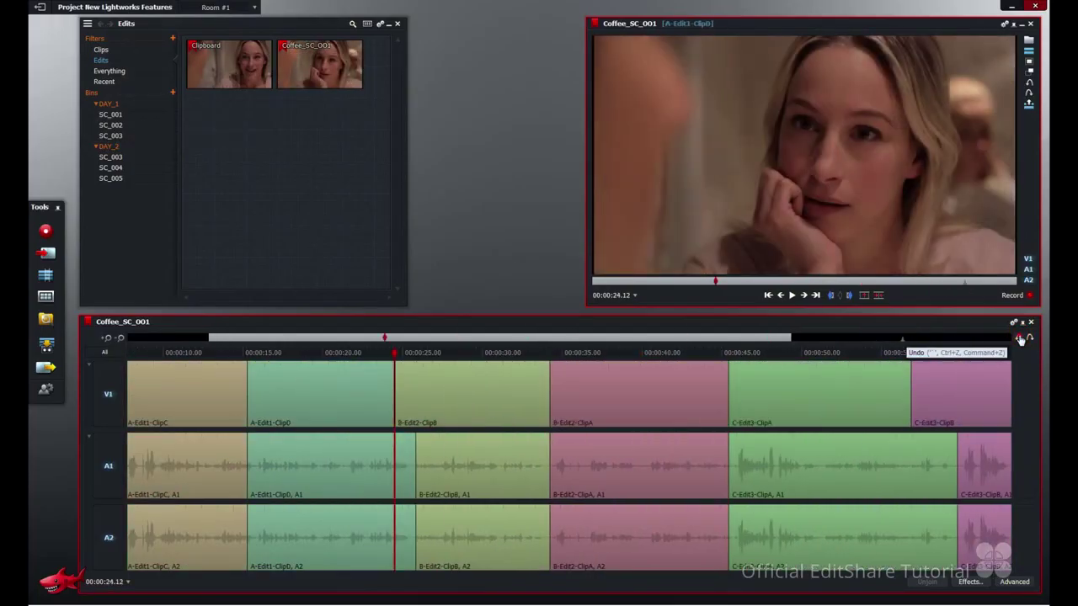
pyautogui.click(1020, 338)
pyautogui.click(1020, 338)
pyautogui.click(1020, 338)
pyautogui.click(1020, 338)
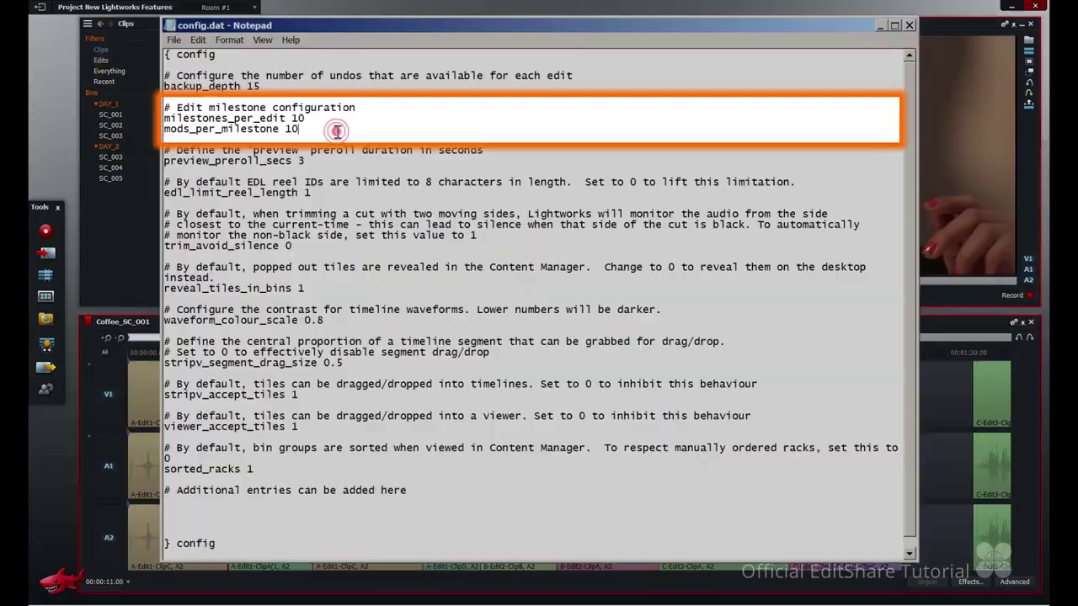
# - Select both milestone lines (10 and 10), then move to the preview_preroll_secs line
pyautogui.moveTo(301, 129); pyautogui.dragTo(164, 119)
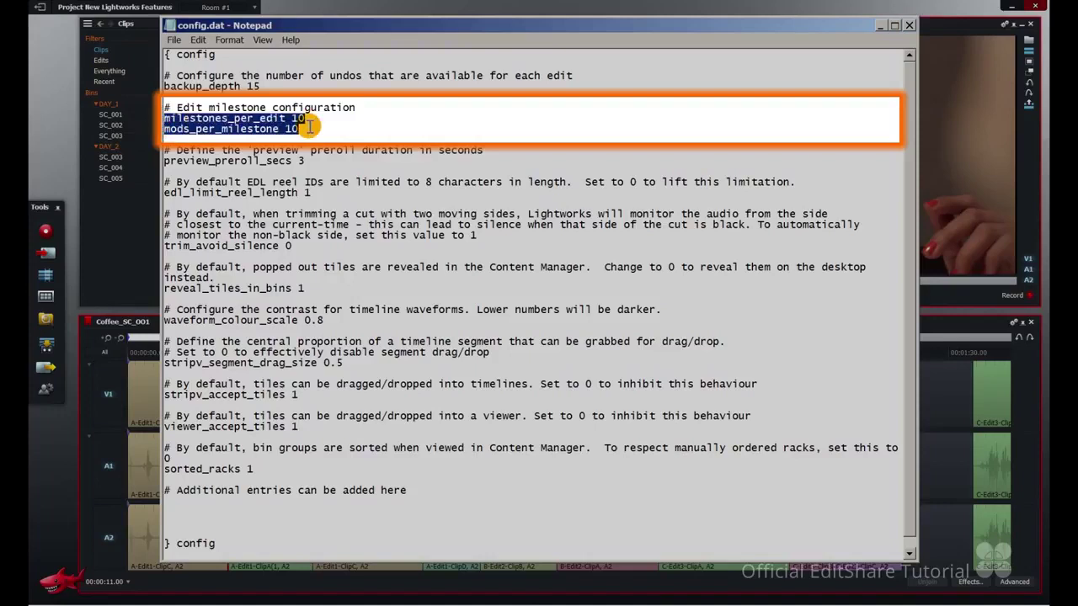
pyautogui.click(312, 159)
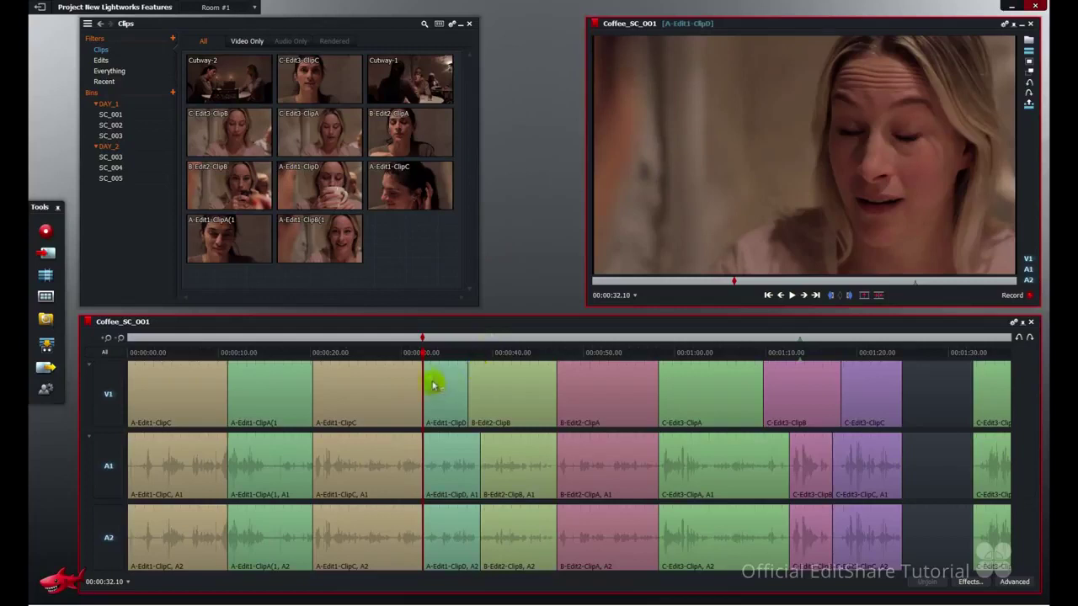
pyautogui.click(543, 275)
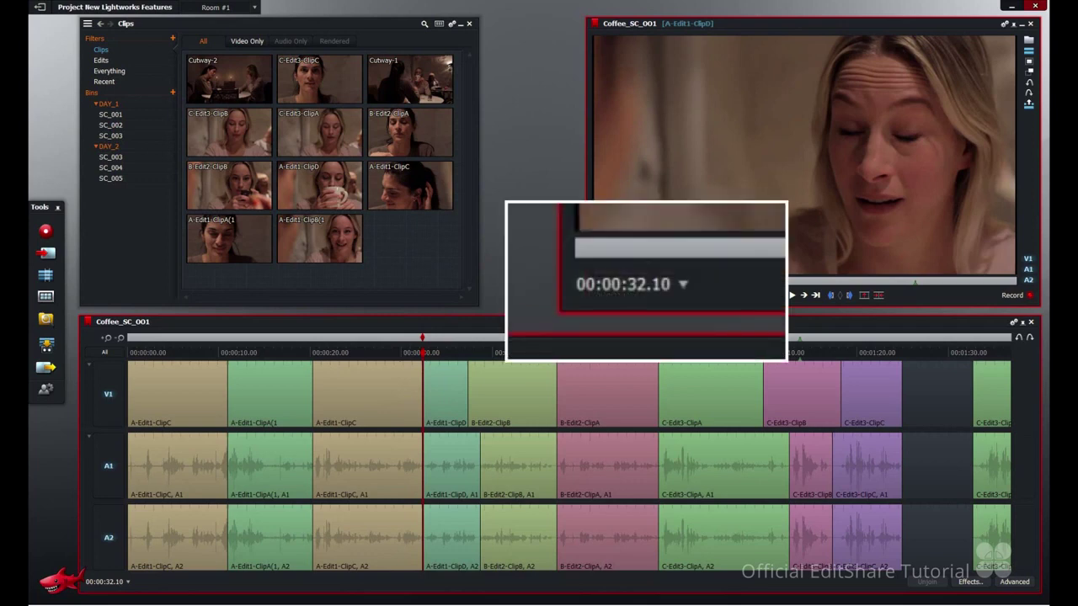
pyautogui.press('space')
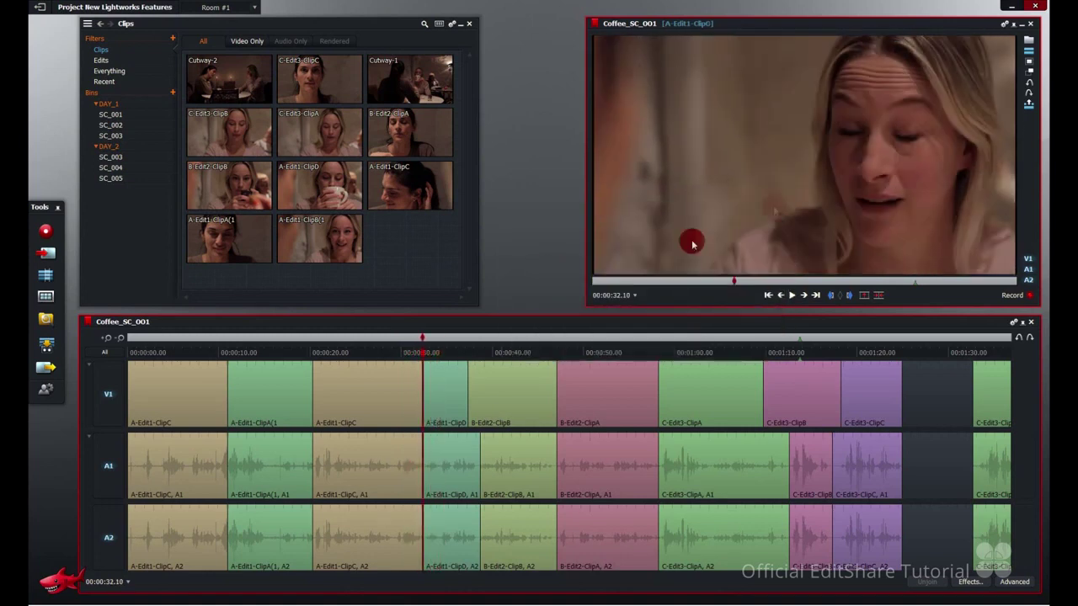
# - Change preview_preroll_secs from 3 to 5, save config.dat, and test the preview in Lightworks
pyautogui.click(1035, 7)
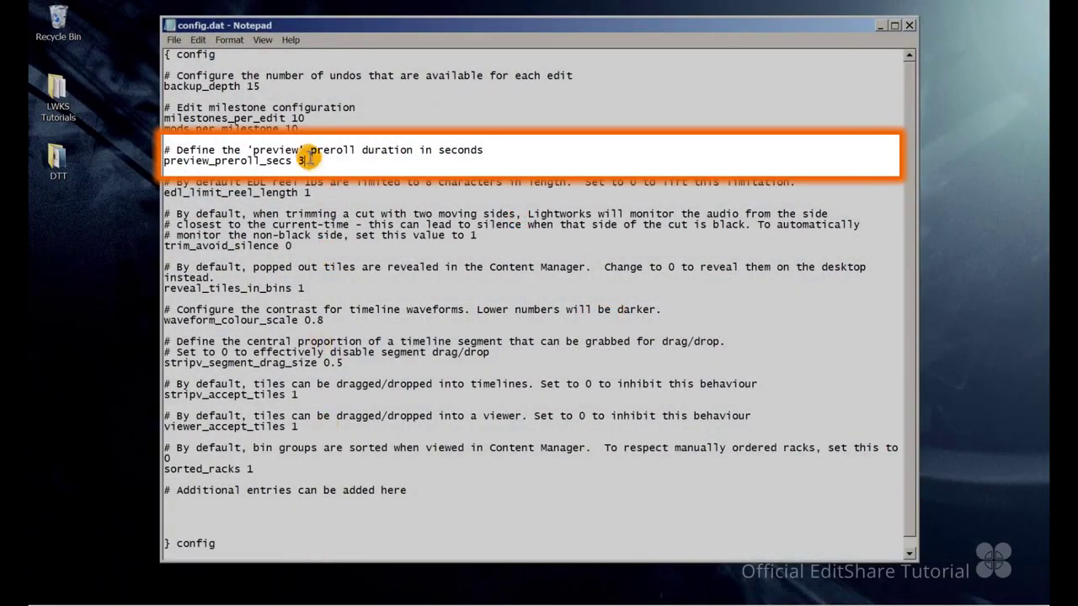
pyautogui.moveTo(309, 160); pyautogui.dragTo(299, 160)
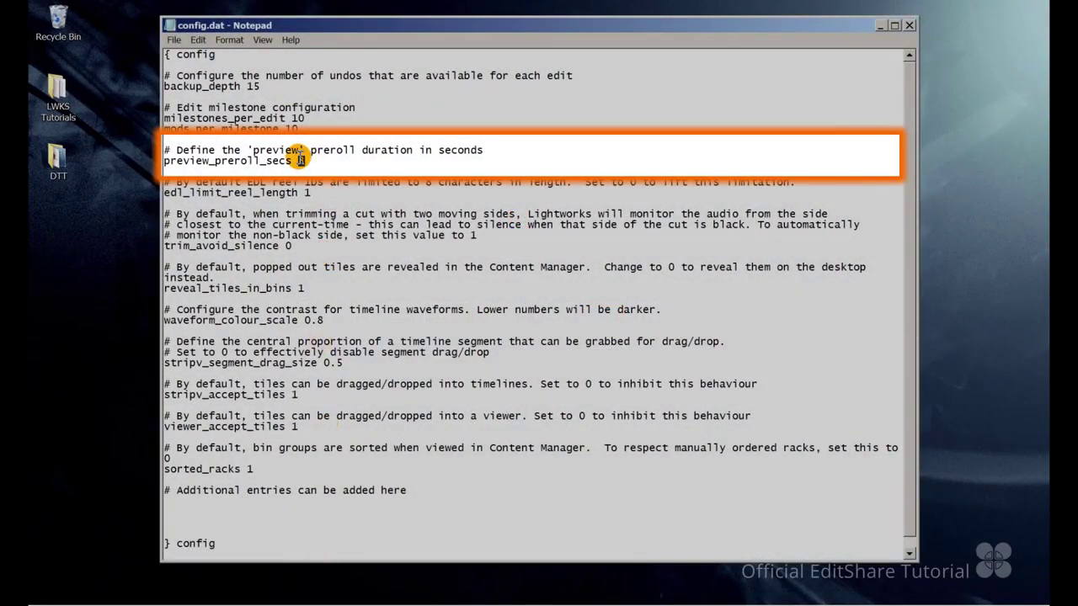
pyautogui.write('5')
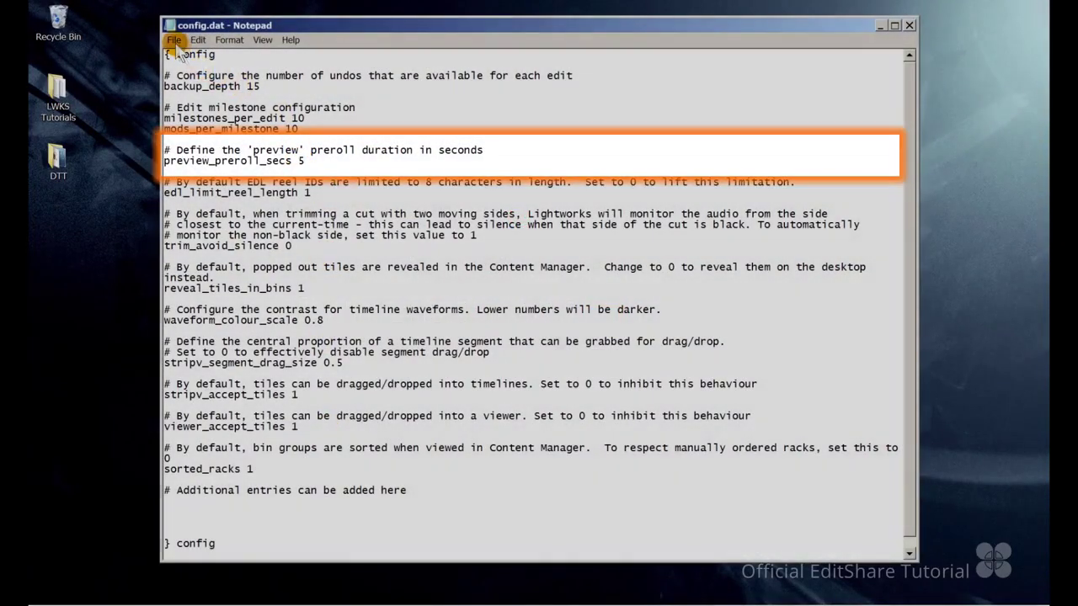
pyautogui.click(175, 39)
pyautogui.click(183, 82)
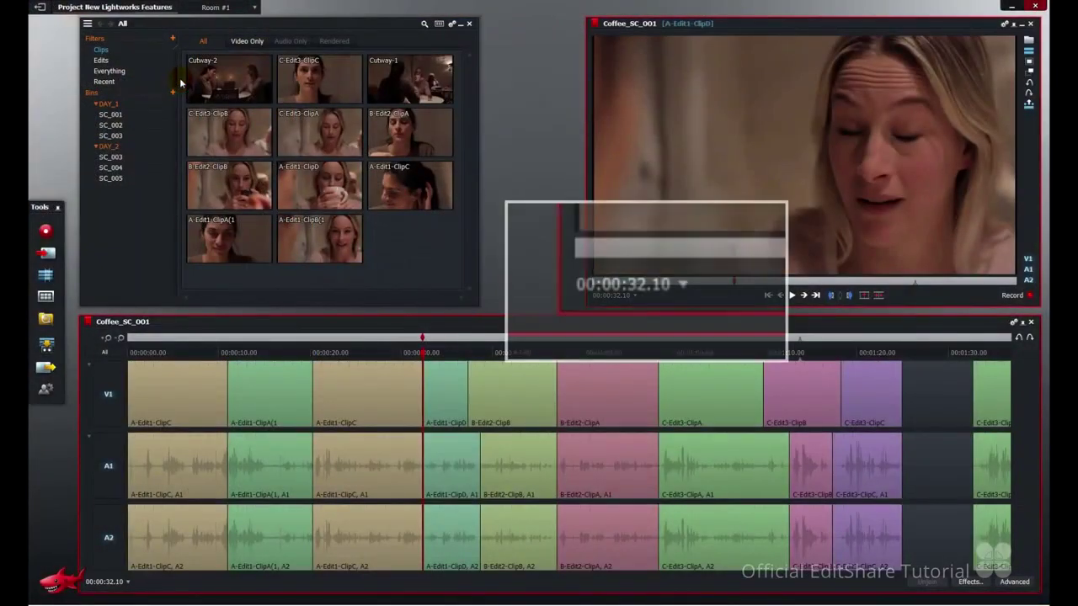
pyautogui.press('space')
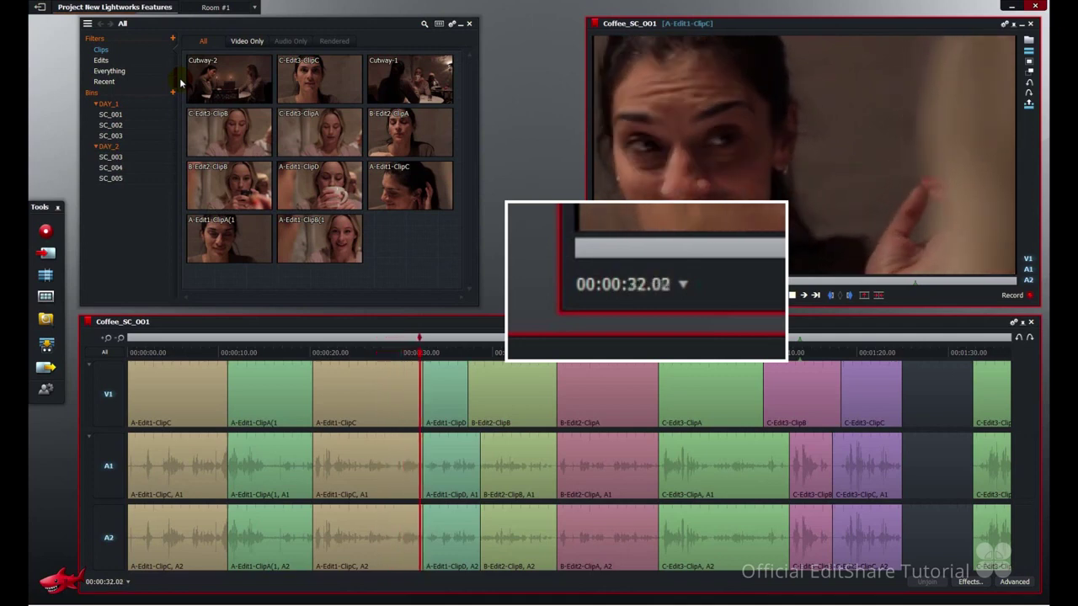
pyautogui.press('space')
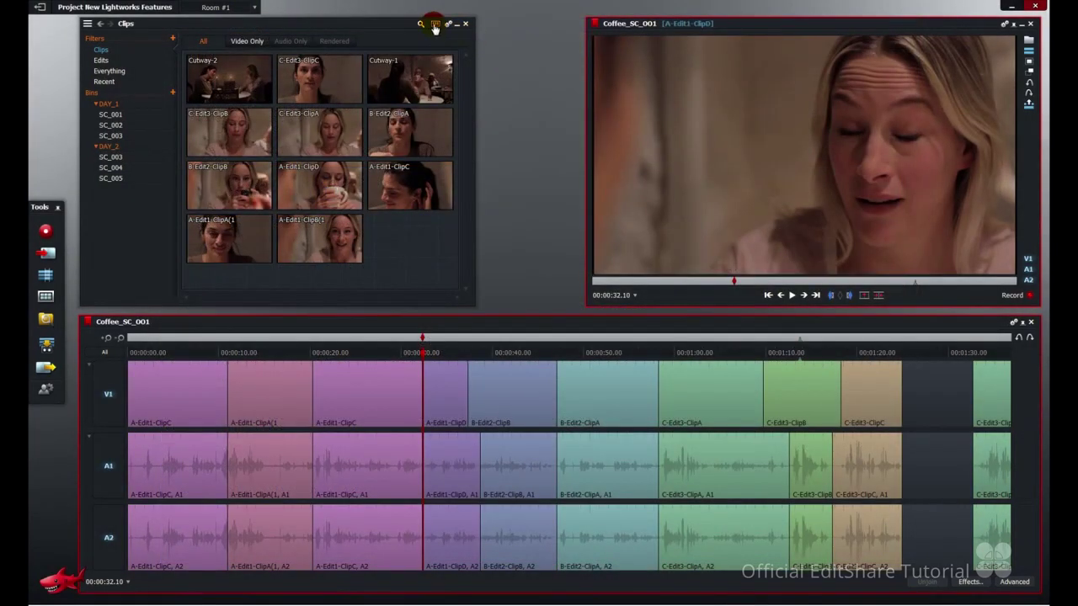
# - Export Coffee_SC_001 as an EDL from the Clips list view and select its shortened reel ID 6789-001
pyautogui.click(434, 26)
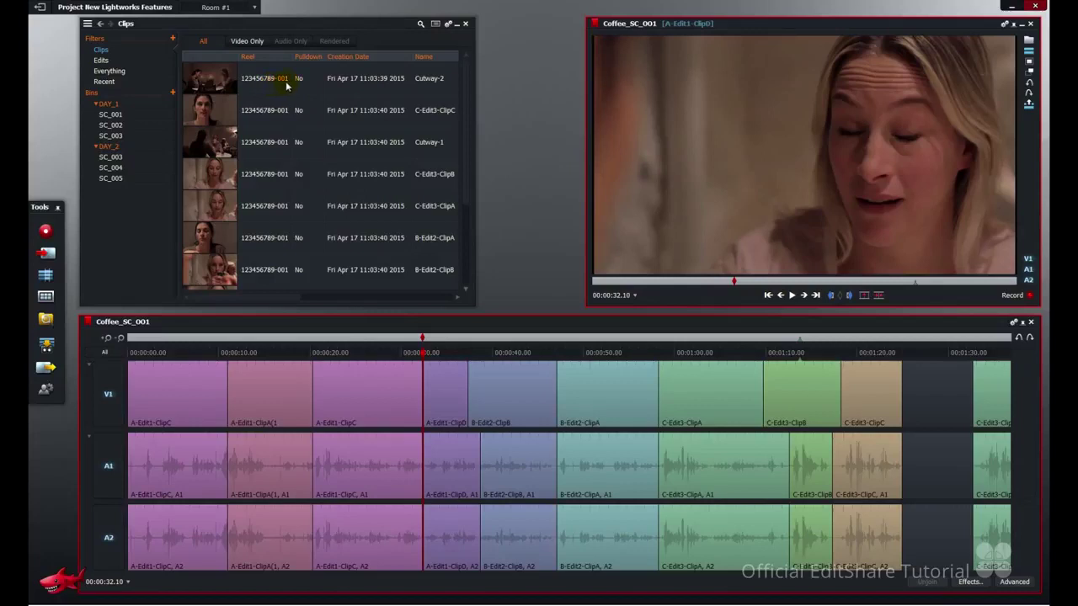
pyautogui.click(46, 368)
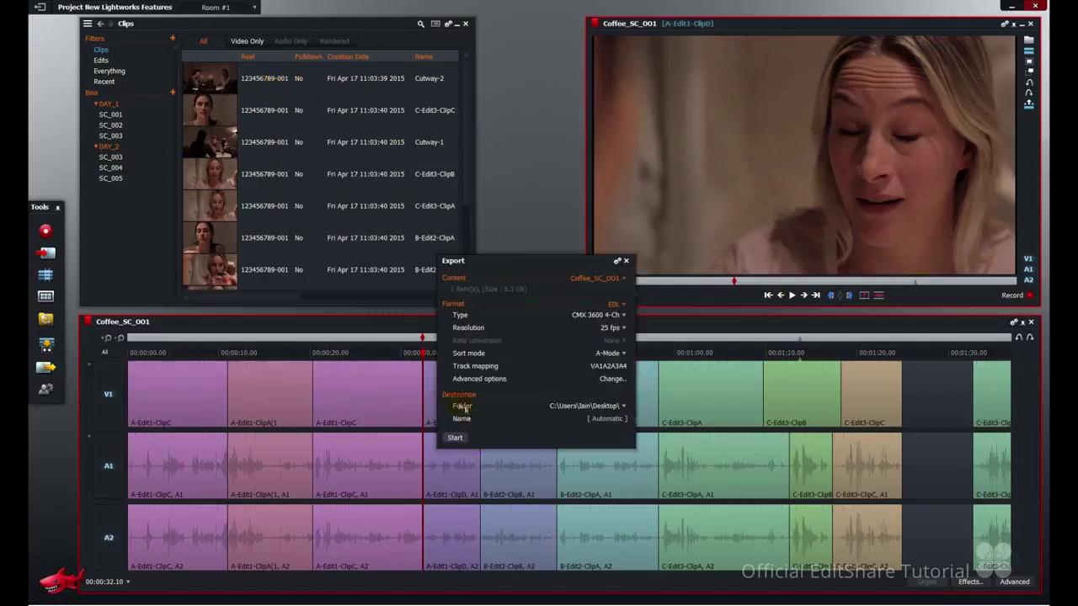
pyautogui.click(464, 439)
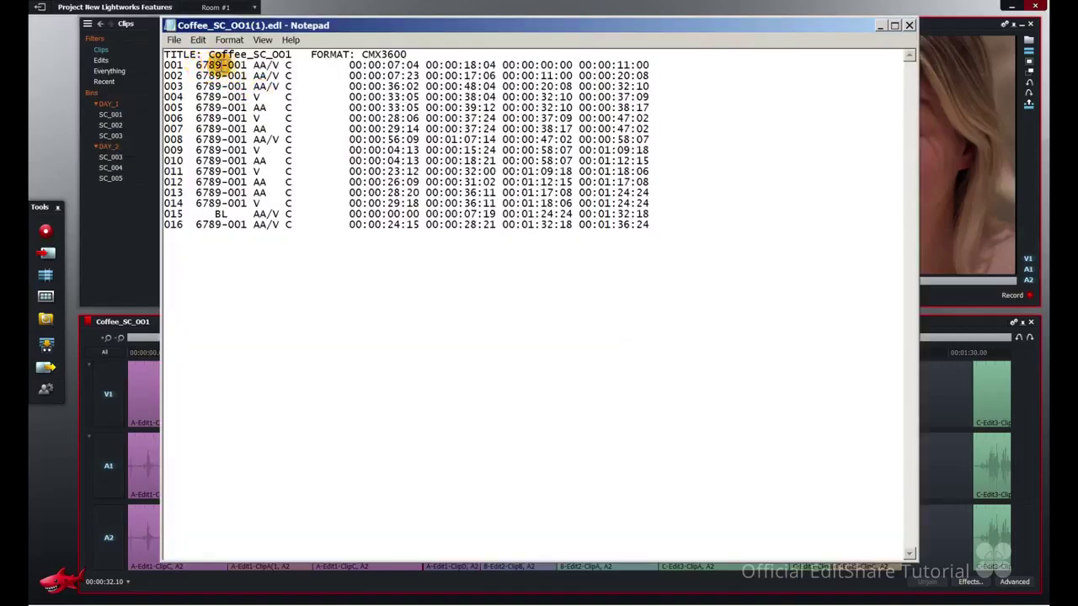
pyautogui.moveTo(195, 65); pyautogui.dragTo(240, 65)
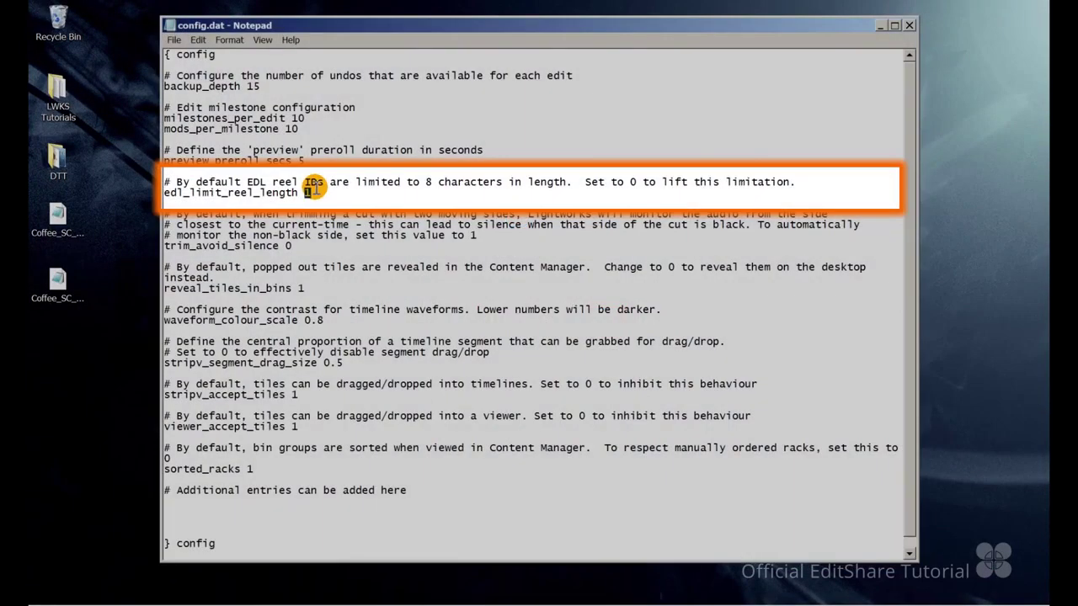
# - Set edl_limit_reel_length to 0 and save config.dat
pyautogui.write('0')
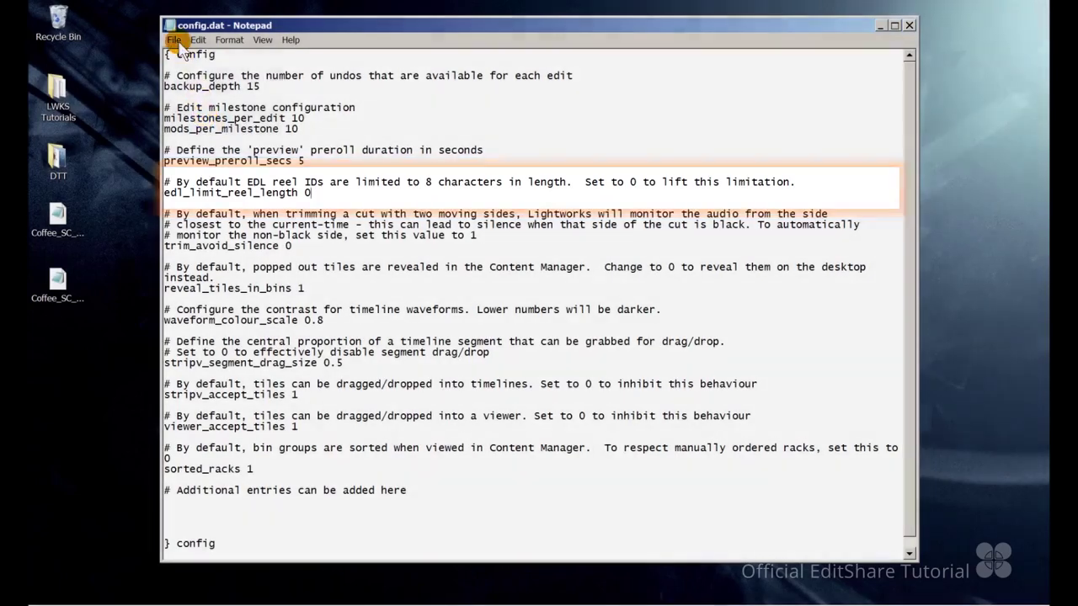
pyautogui.click(175, 40)
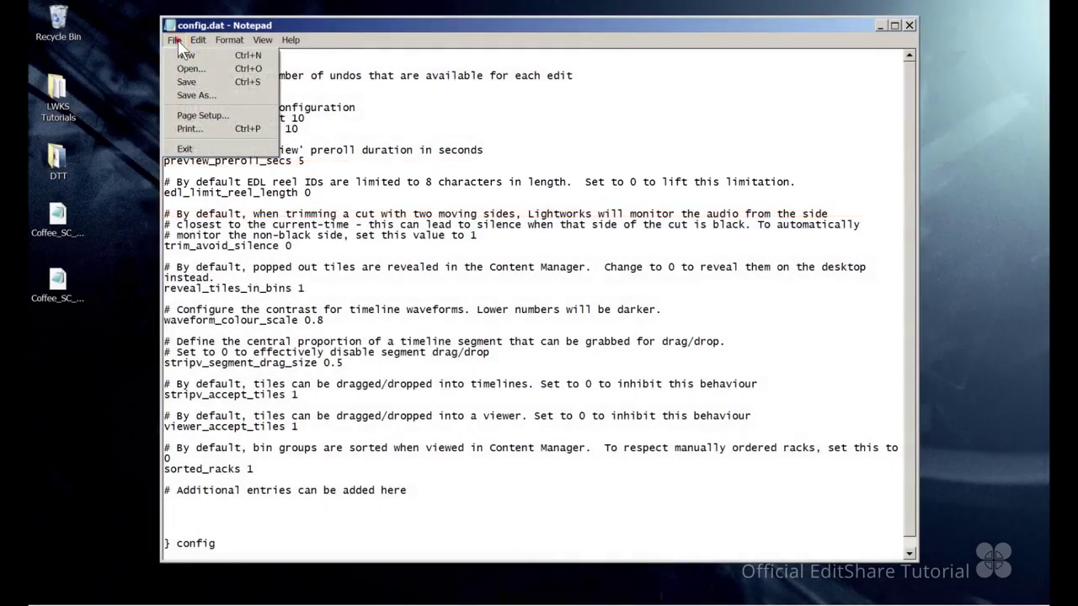
pyautogui.click(190, 82)
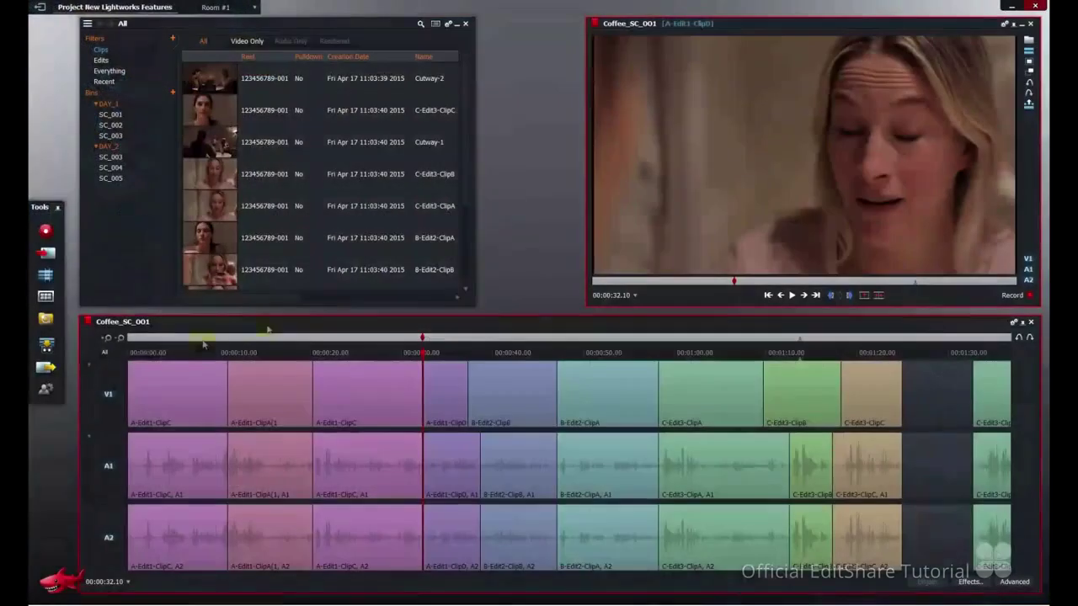
pyautogui.click(46, 368)
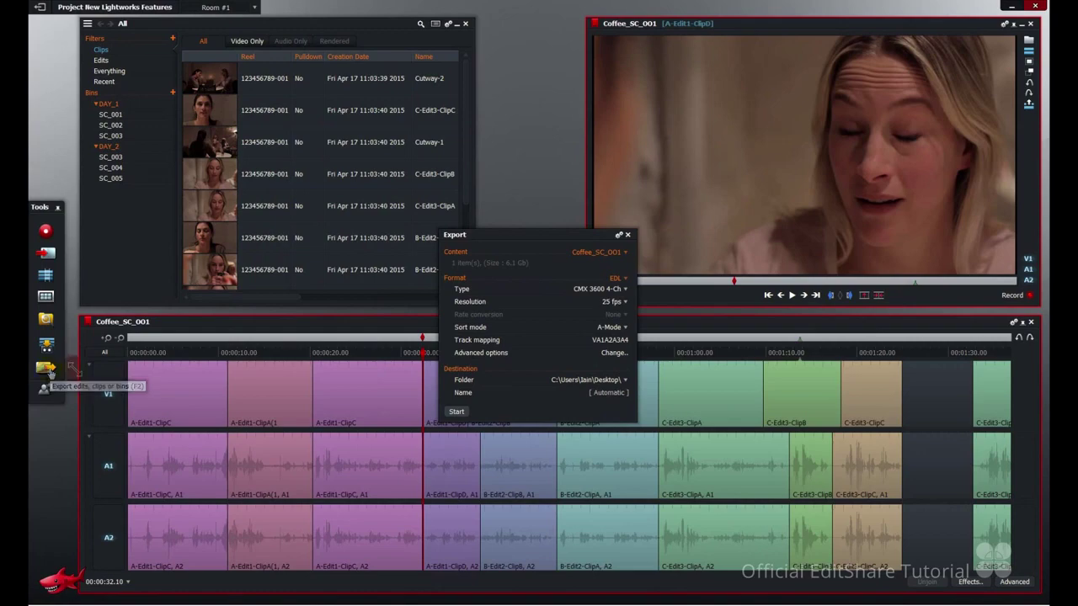
pyautogui.click(468, 414)
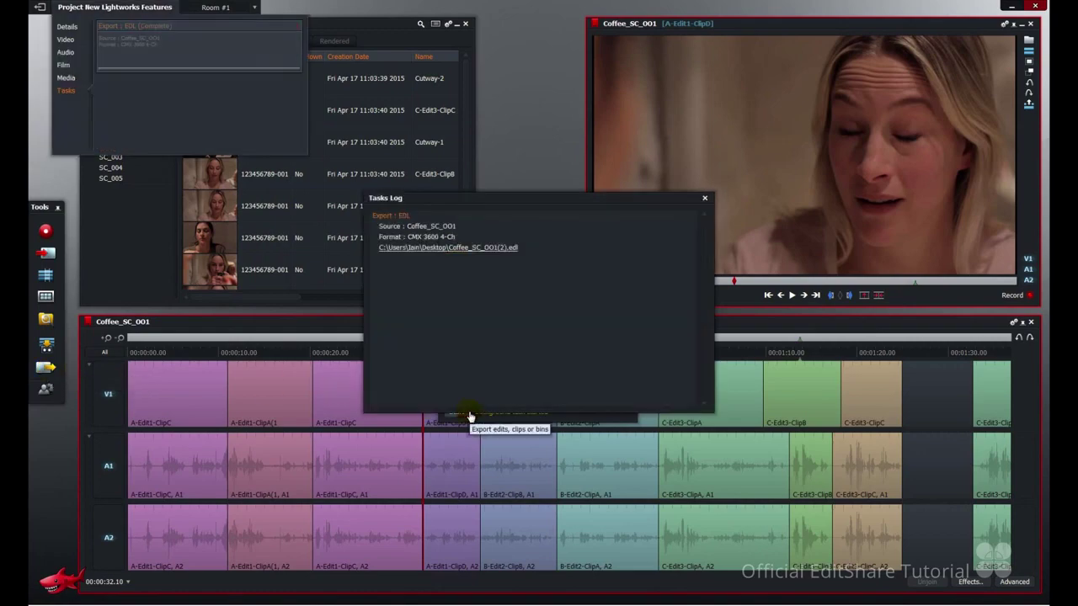
pyautogui.click(492, 248)
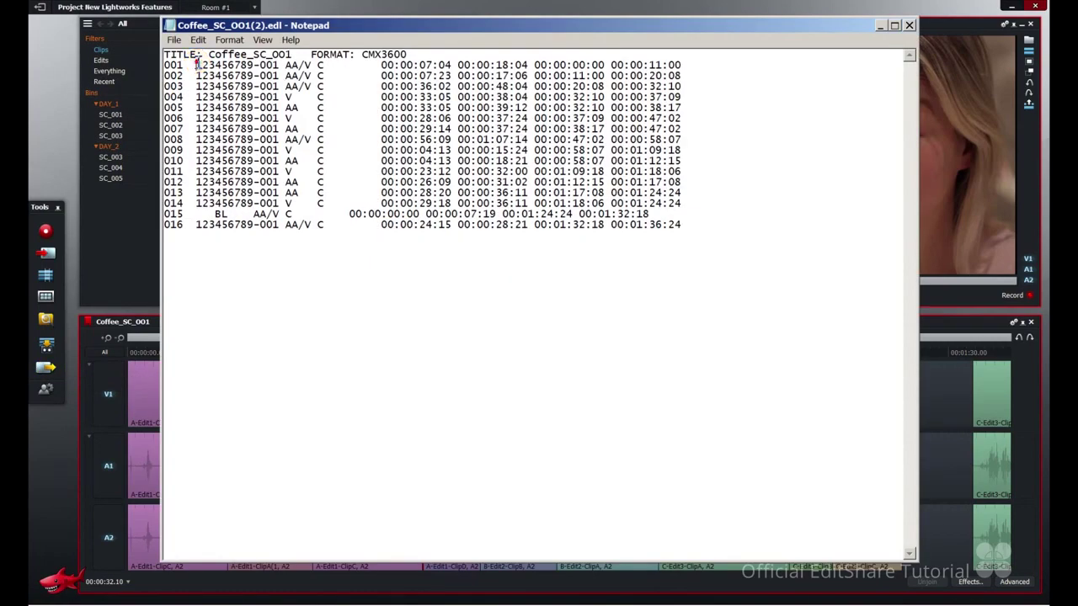
pyautogui.moveTo(197, 65); pyautogui.dragTo(275, 65)
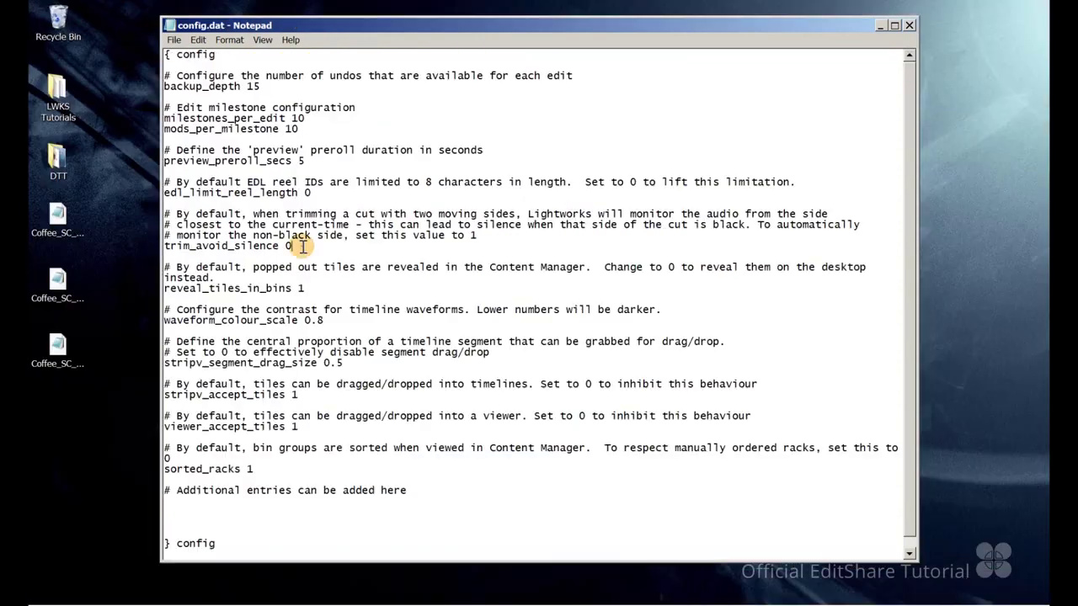
pyautogui.moveTo(292, 245); pyautogui.dragTo(180, 246)
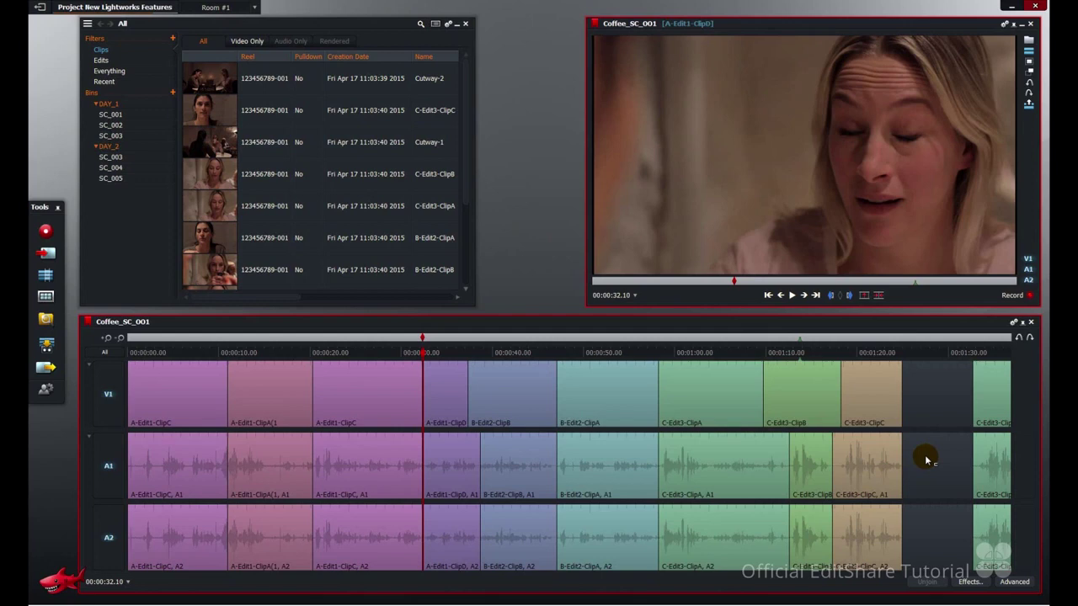
# - Trim the cut at 01:24.23 before the black gap and play it back from near 01:27
pyautogui.click(927, 460)
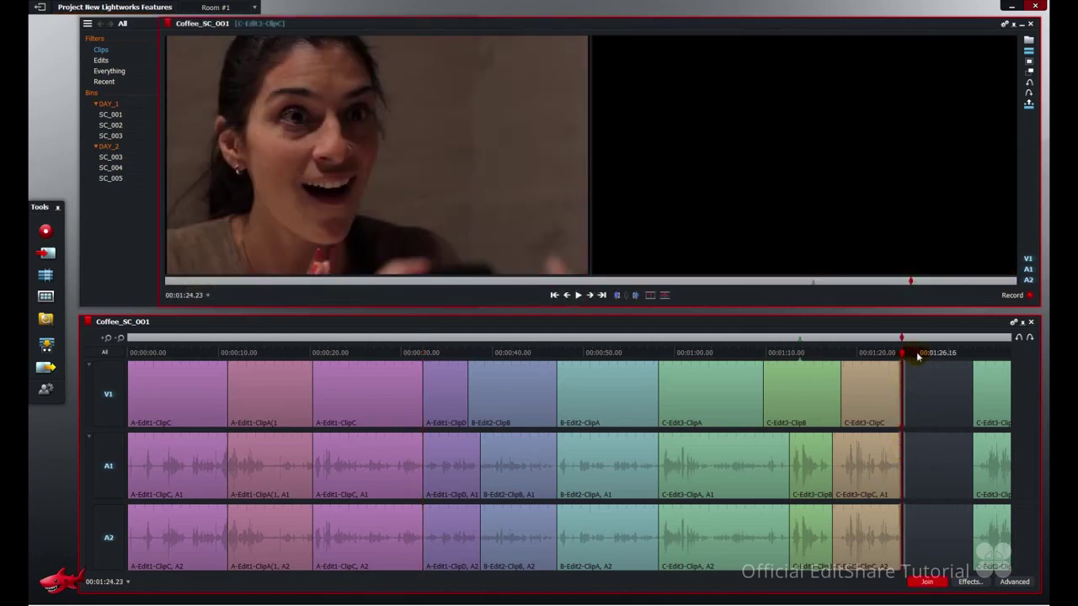
pyautogui.click(926, 354)
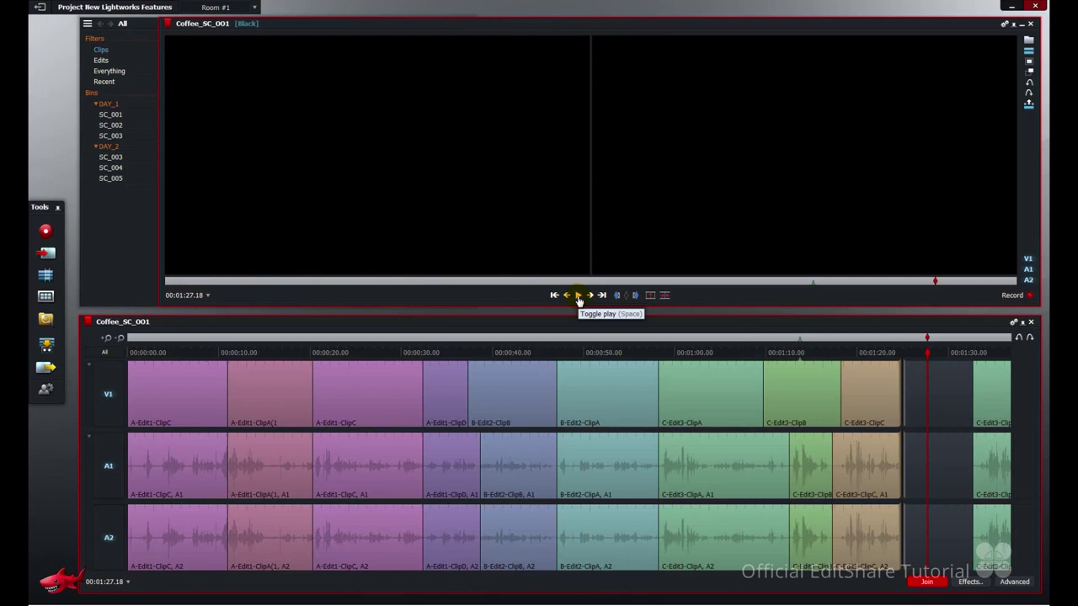
pyautogui.click(579, 295)
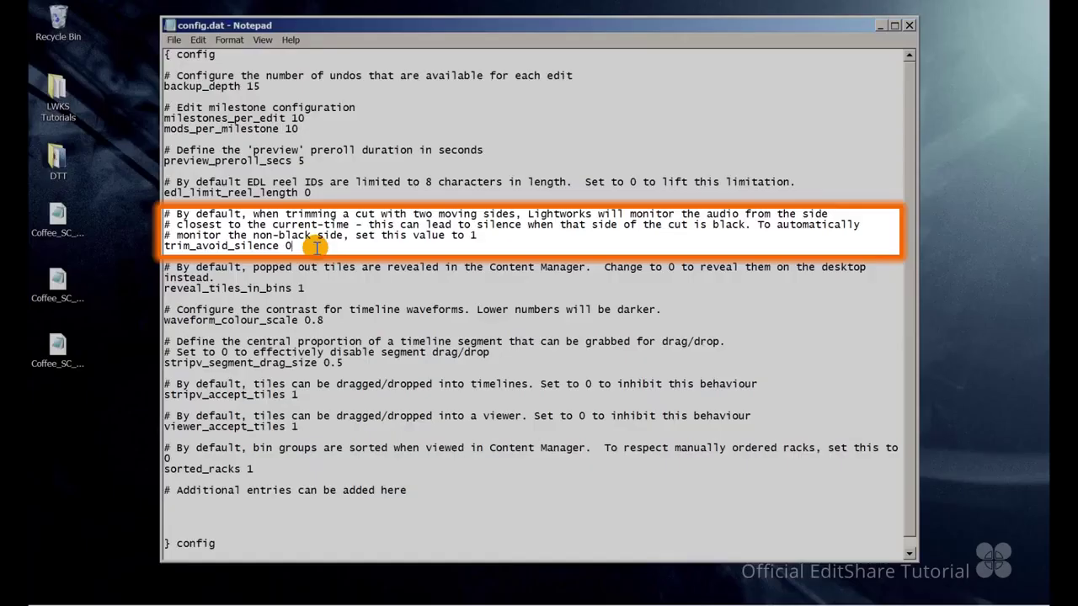
# - Change trim_avoid_silence to 1 and save config.dat
pyautogui.press('BackSpace')
pyautogui.write('1')
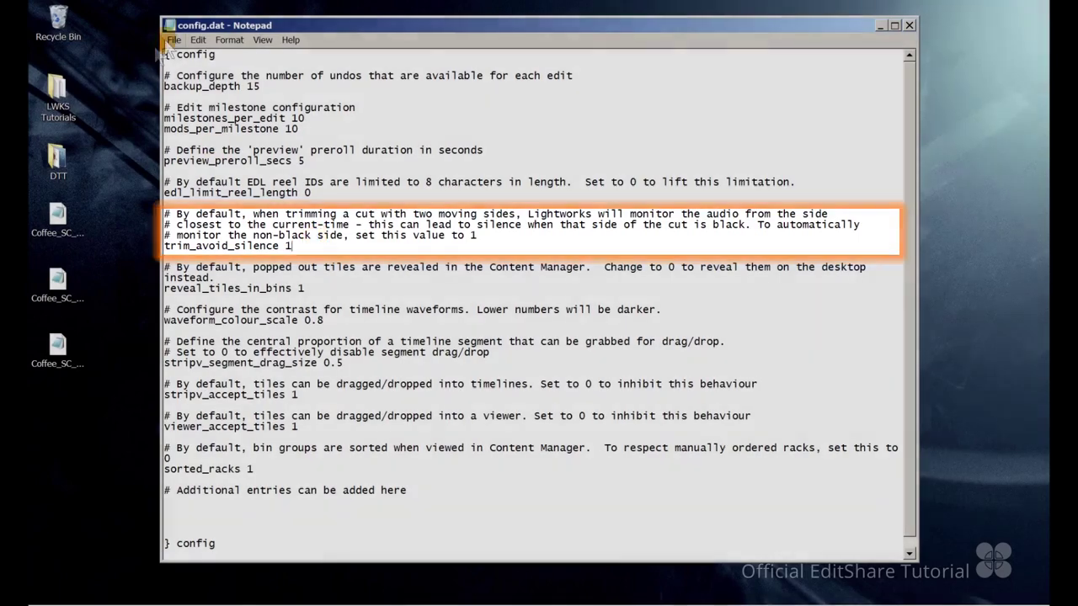
pyautogui.click(174, 39)
pyautogui.click(186, 82)
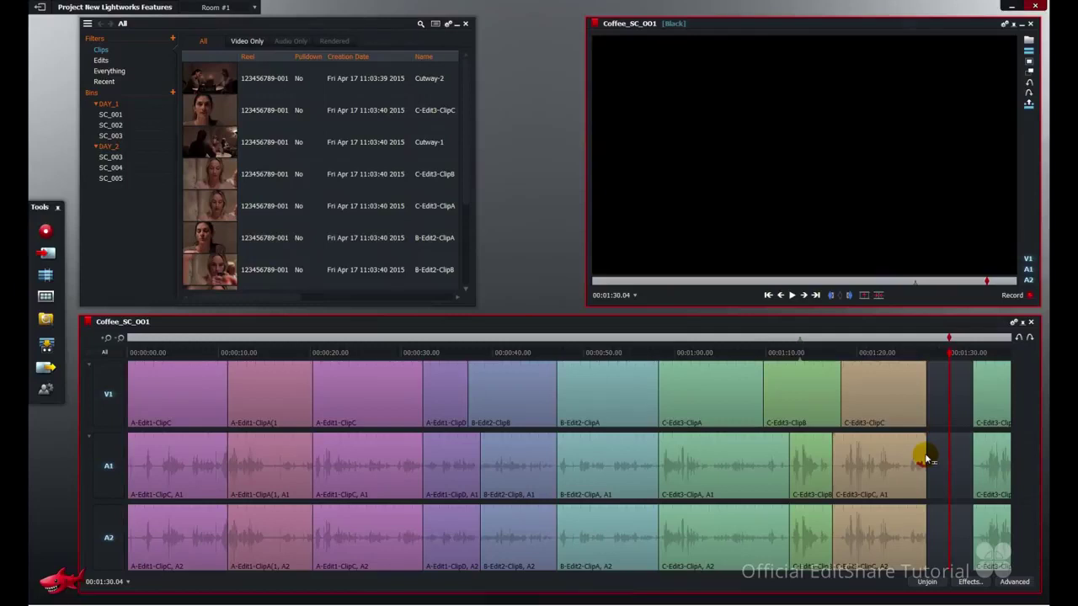
# - Trim the cut at 01:27.16 before the gap again, play it back, then stop
pyautogui.click(925, 459)
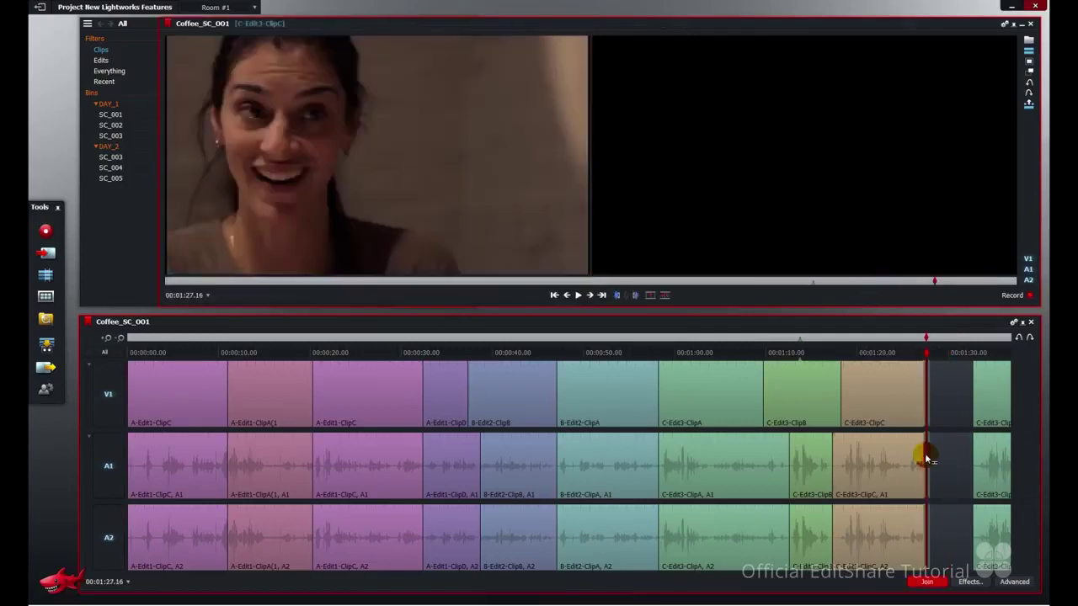
pyautogui.click(578, 295)
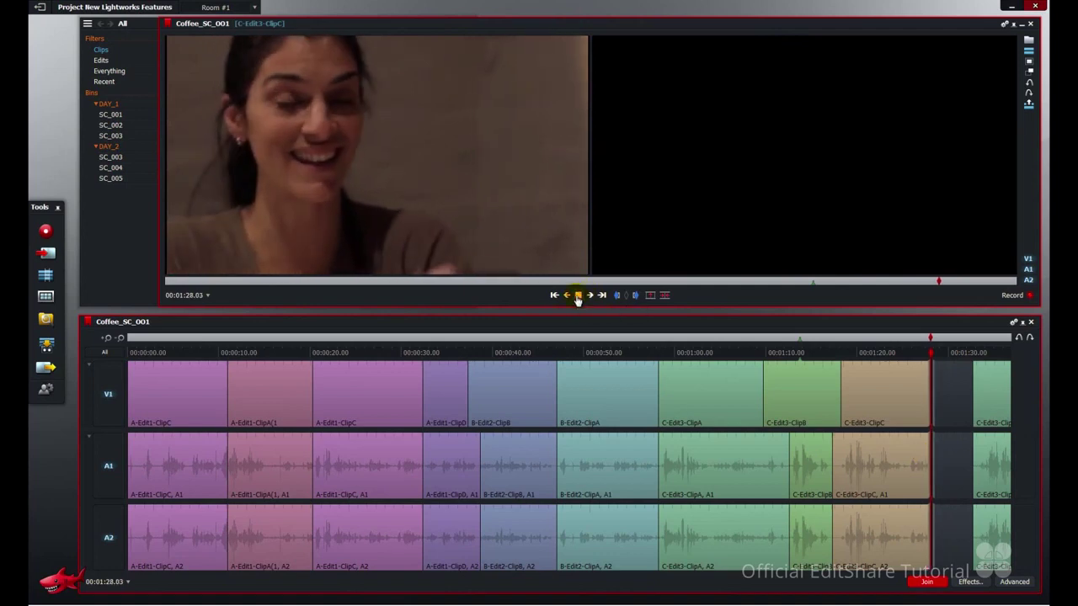
pyautogui.click(578, 296)
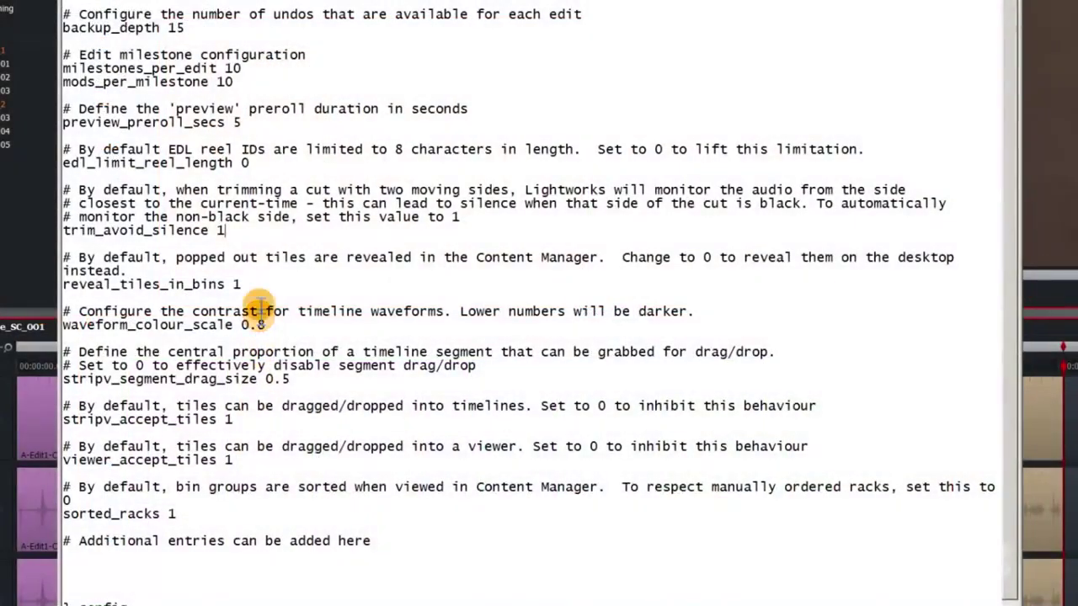
# - Select the reveal_tiles_in_bins value, then pop out C-Edit3-ClipC's original into the Recent view
pyautogui.moveTo(256, 281)
pyautogui.mouseDown()
pyautogui.moveTo(233, 284)
pyautogui.moveTo(258, 284)
pyautogui.mouseUp()
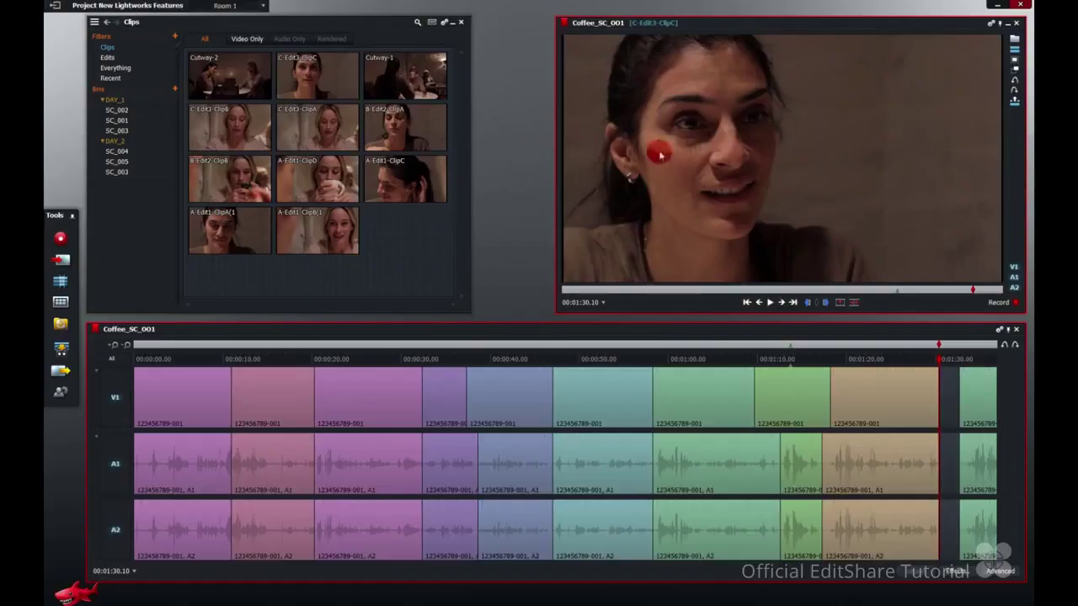
pyautogui.click(1015, 102)
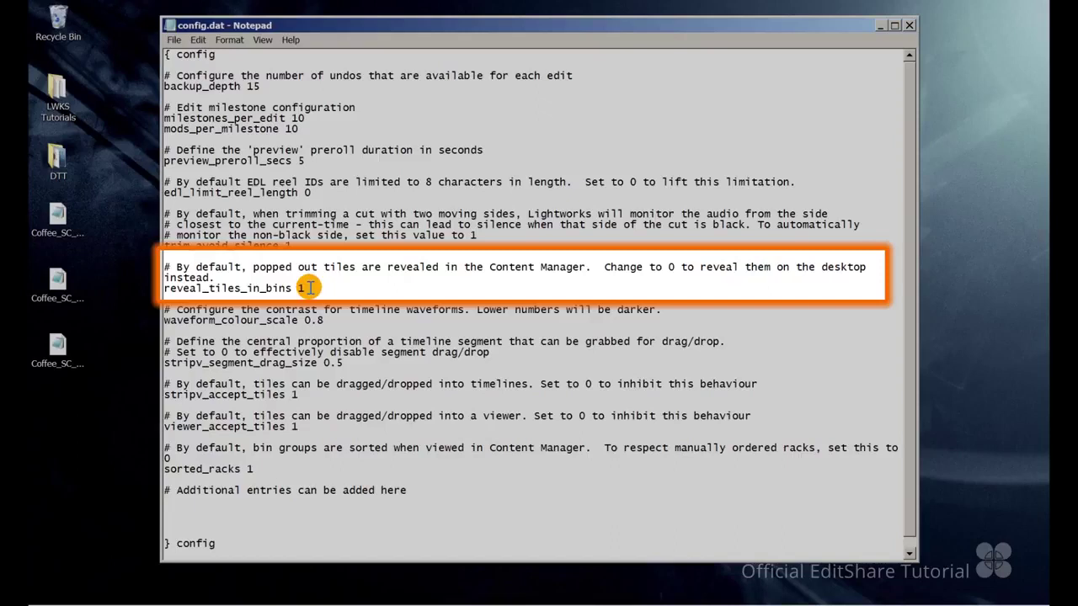
# - Set reveal_tiles_in_bins to 0, save, and pop out C-Edit3-ClipC as a floating desktop tile
pyautogui.press('BackSpace')
pyautogui.write('0')
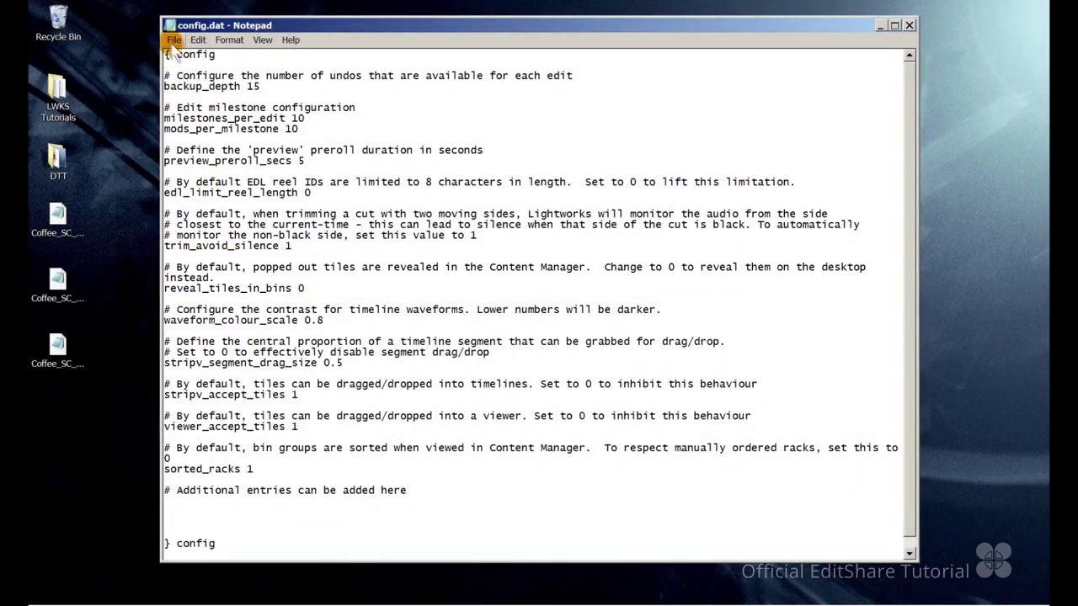
pyautogui.click(173, 41)
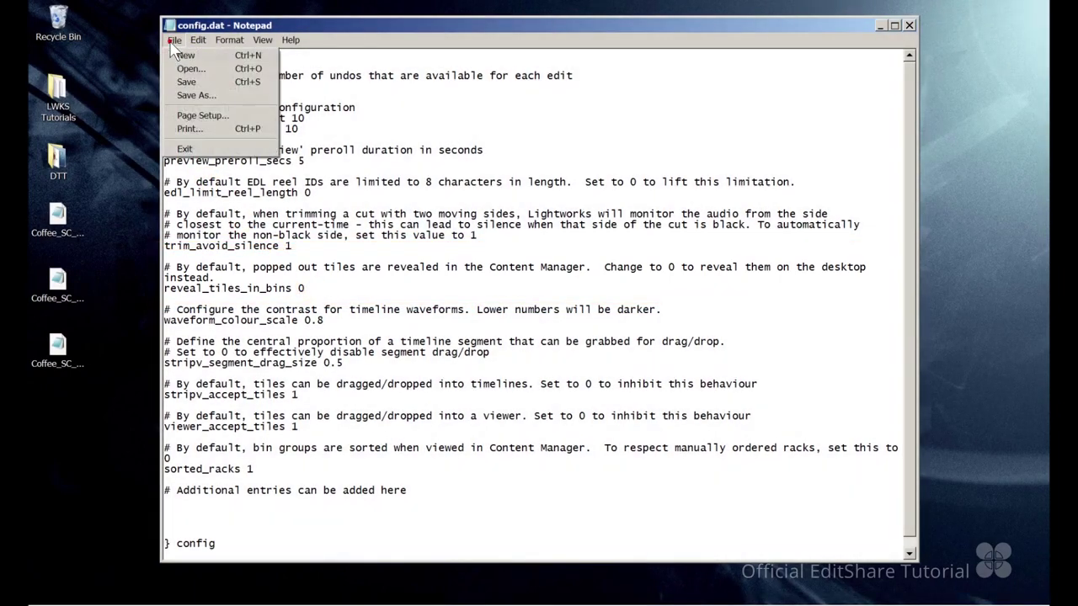
pyautogui.click(181, 80)
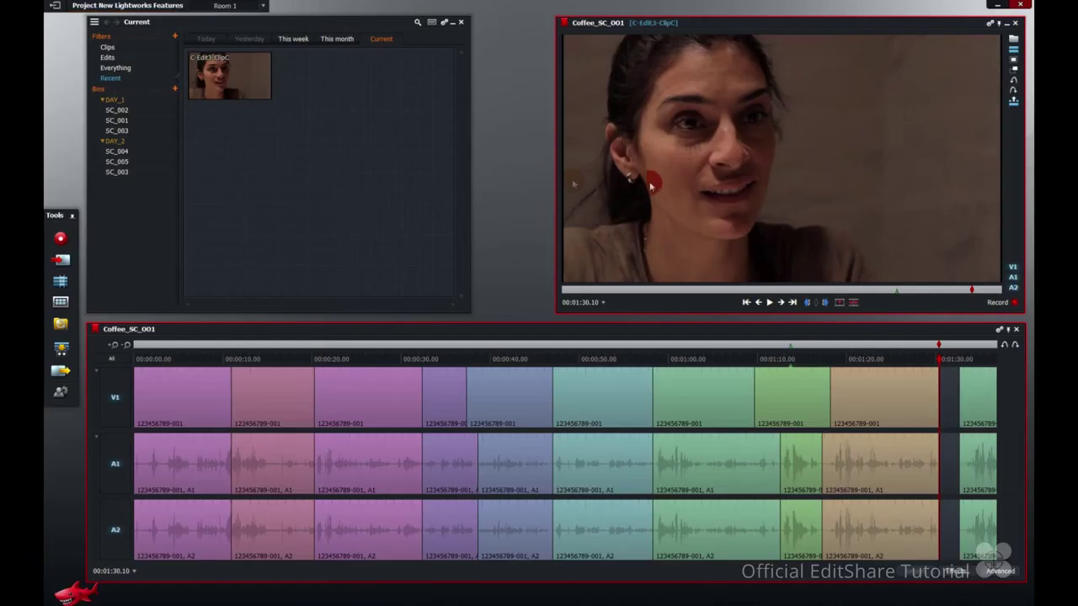
pyautogui.click(1013, 105)
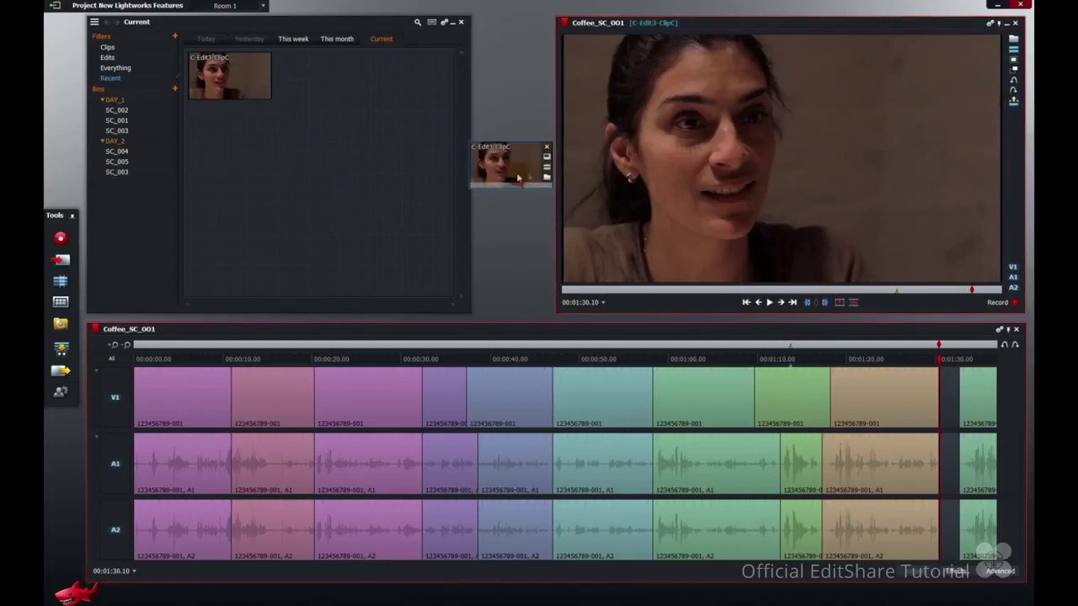
pyautogui.moveTo(512, 183); pyautogui.dragTo(526, 148)
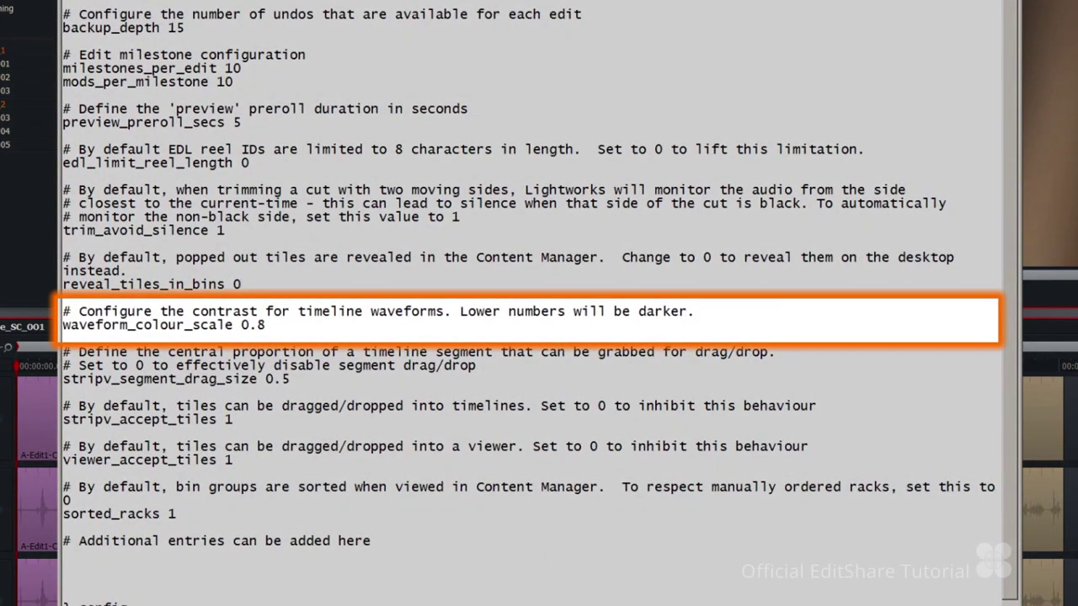
# - Change waveform_colour_scale from 0.8 to 2 and save config.dat
pyautogui.moveTo(266, 325); pyautogui.dragTo(62, 325)
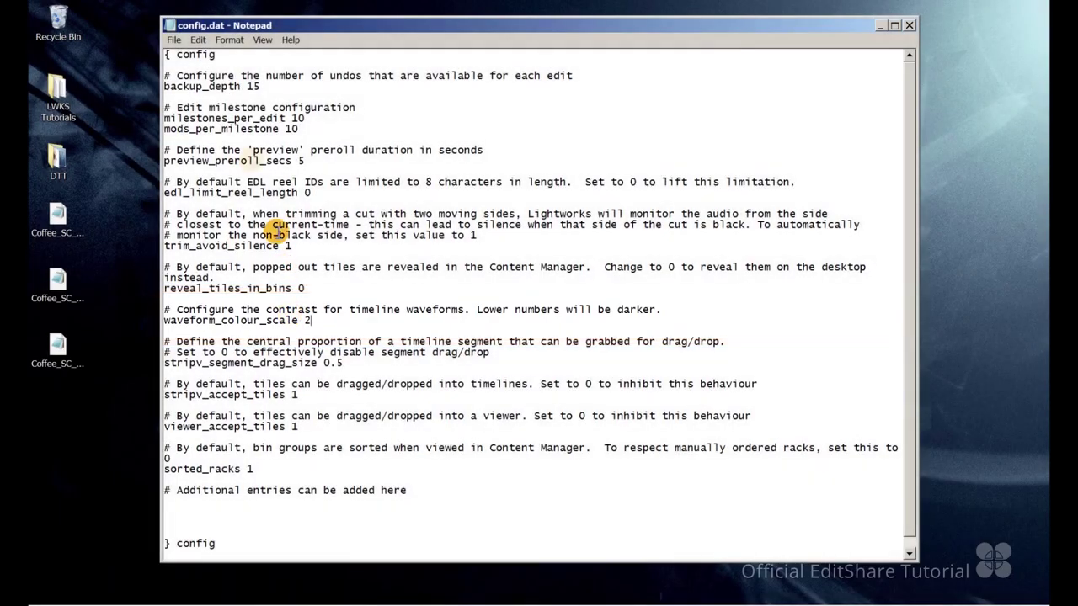
pyautogui.click(174, 40)
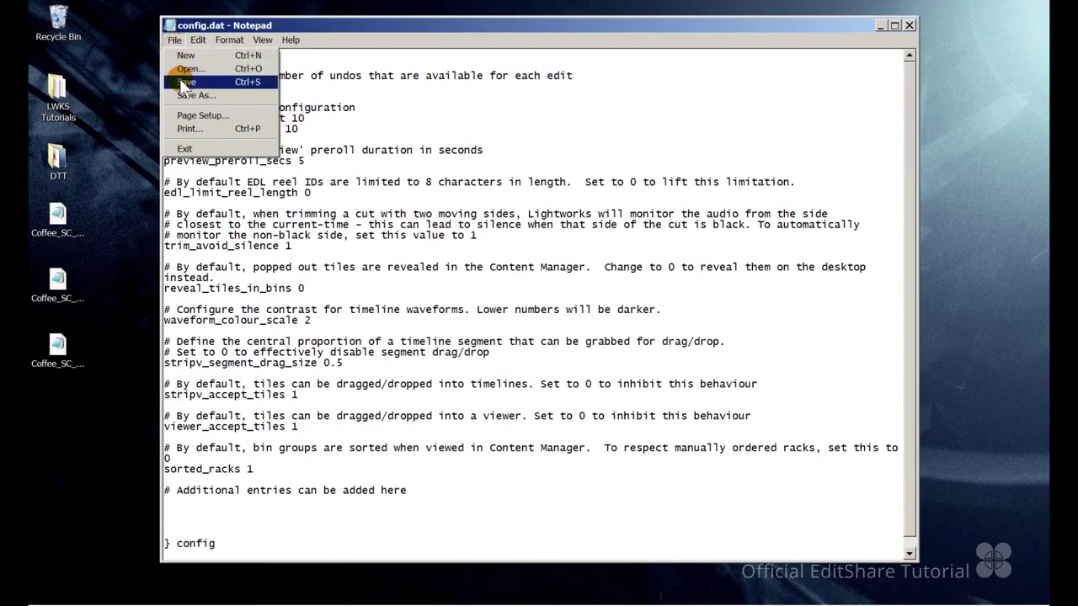
pyautogui.click(177, 80)
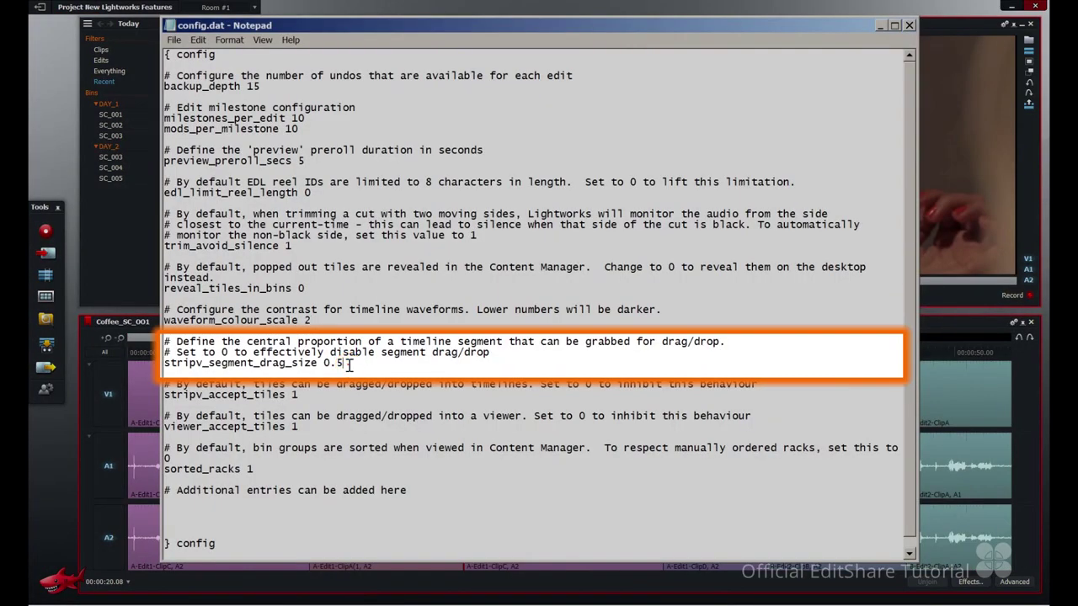
# - Select the stripv_segment_drag_size line, then drag A-Edit1-ClipC by its middle later along the timeline
pyautogui.moveTo(343, 363); pyautogui.dragTo(165, 363)
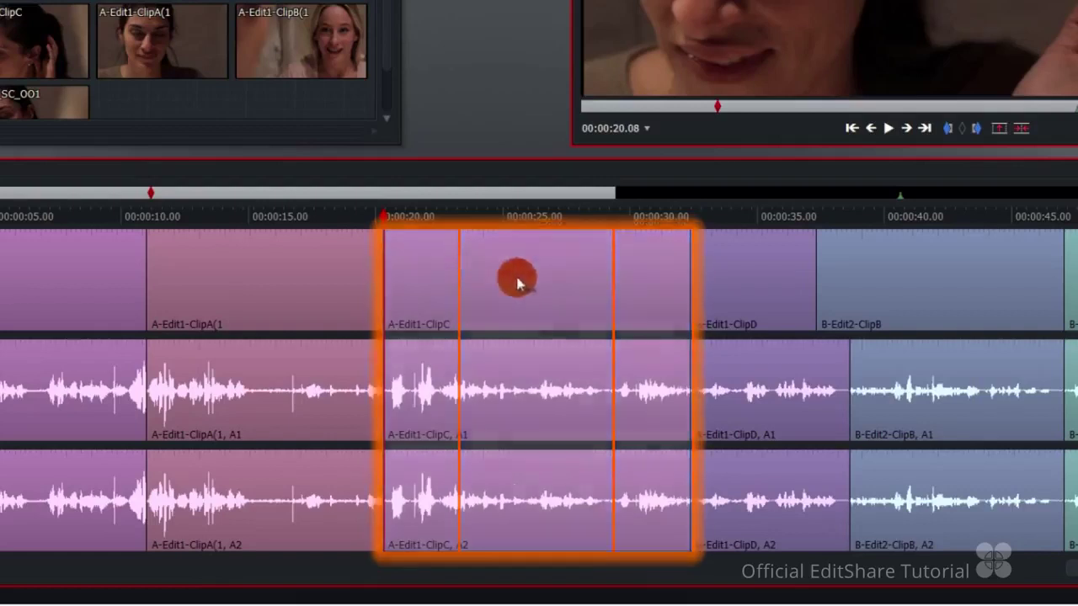
pyautogui.moveTo(517, 284)
pyautogui.mouseDown()
pyautogui.moveTo(582, 277)
pyautogui.moveTo(525, 273)
pyautogui.mouseUp()
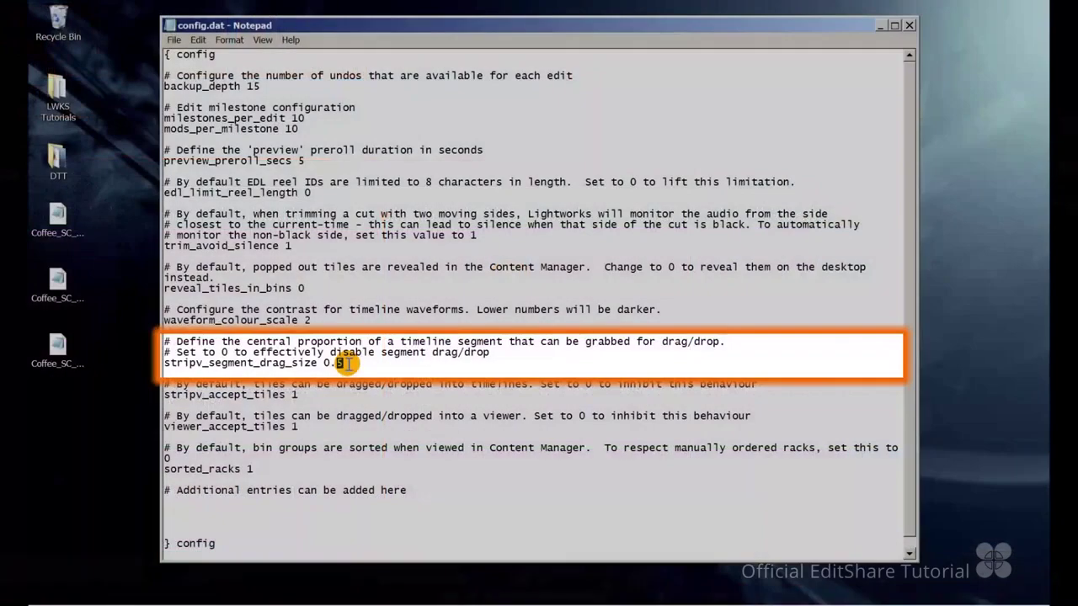
# - Type 2 into the stripv_segment_drag_size value and save config.dat
pyautogui.write('2')
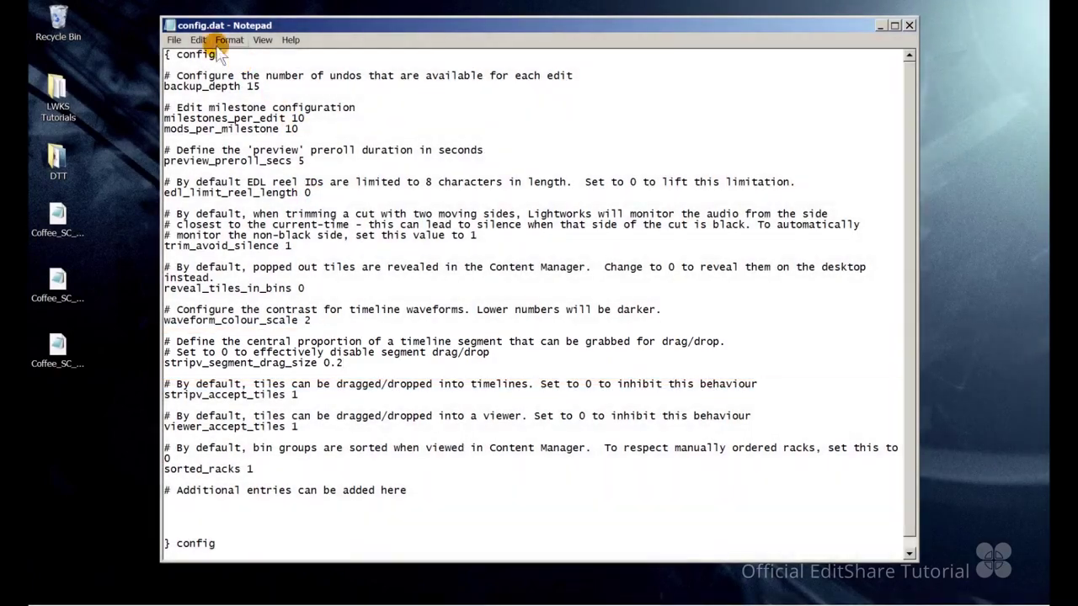
pyautogui.click(174, 39)
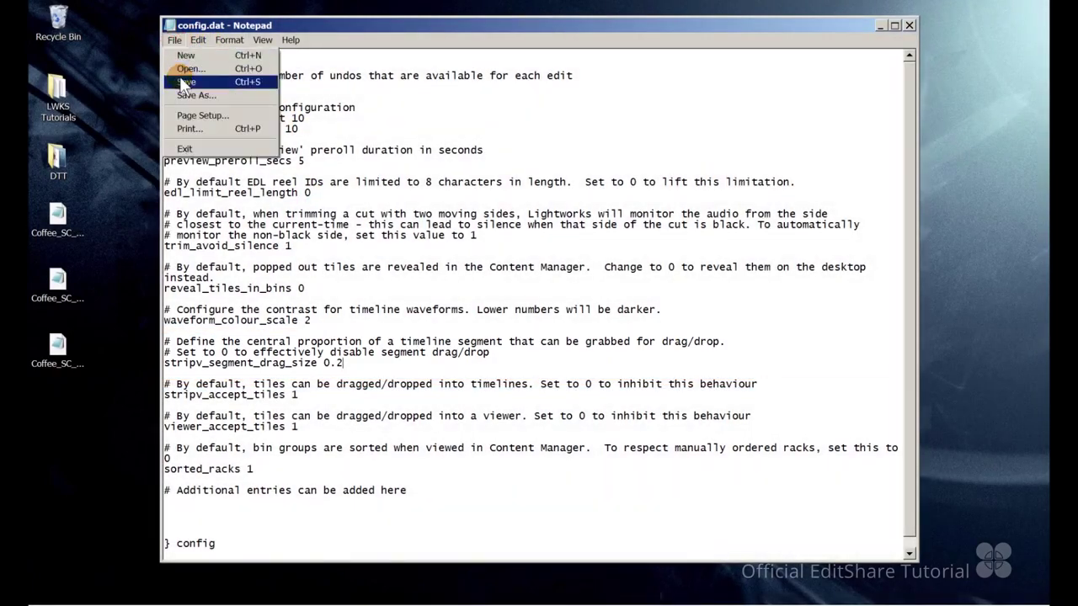
pyautogui.click(185, 81)
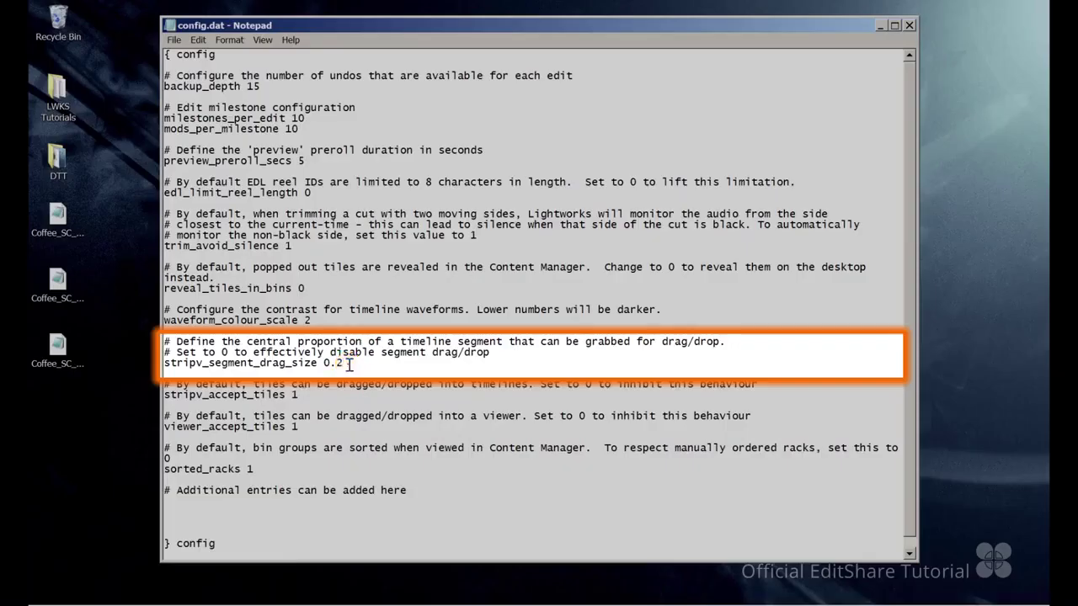
# - Delete the .2 so stripv_segment_drag_size reads 0, and save config.dat again
pyautogui.moveTo(349, 364); pyautogui.dragTo(338, 365)
pyautogui.press('Delete')
pyautogui.click(174, 42)
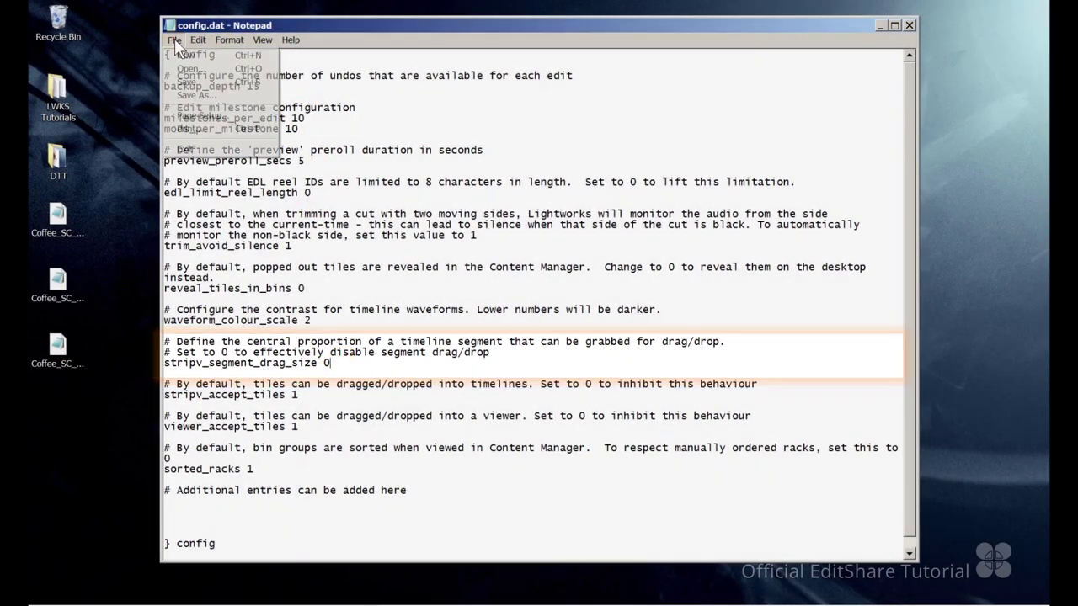
pyautogui.click(181, 82)
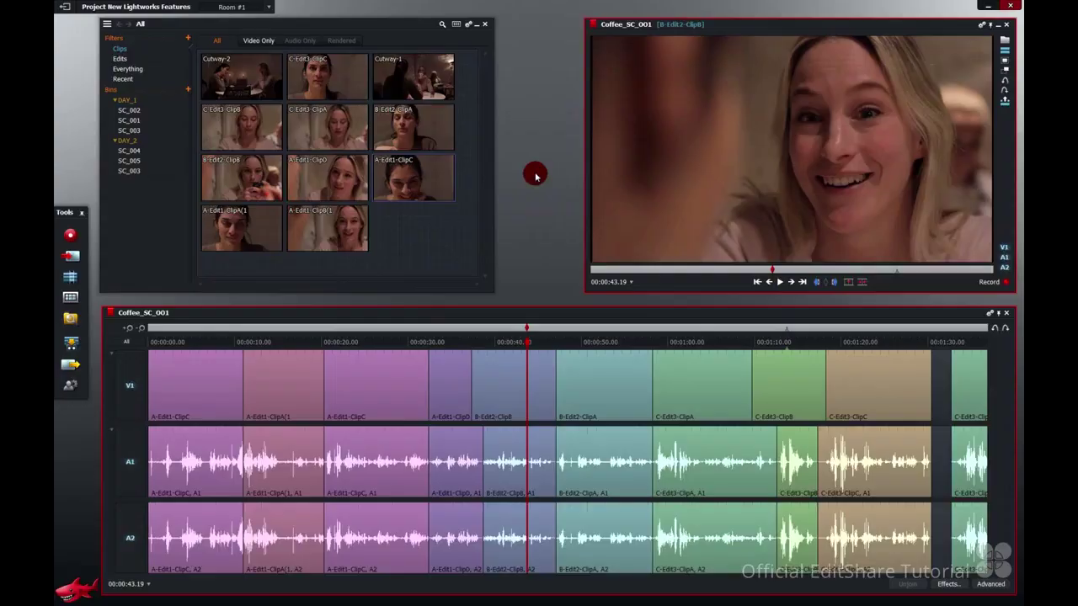
# - Drop the A-Edit1-ClipC tile near 00:00:55, then set stripv_accept_tiles to 0 and save
pyautogui.moveTo(409, 174)
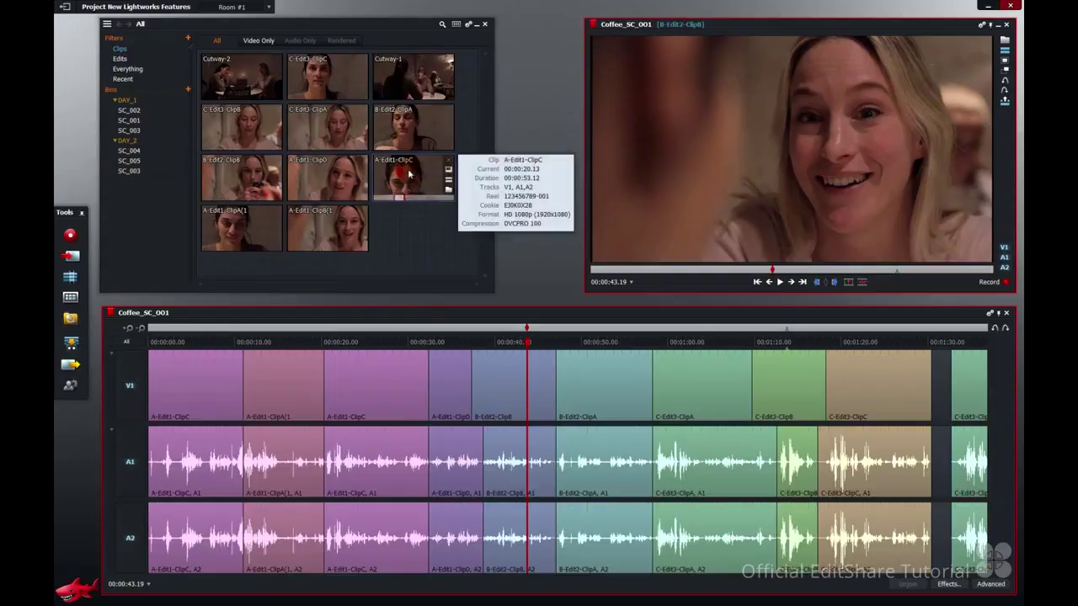
pyautogui.moveTo(409, 173); pyautogui.dragTo(523, 392)
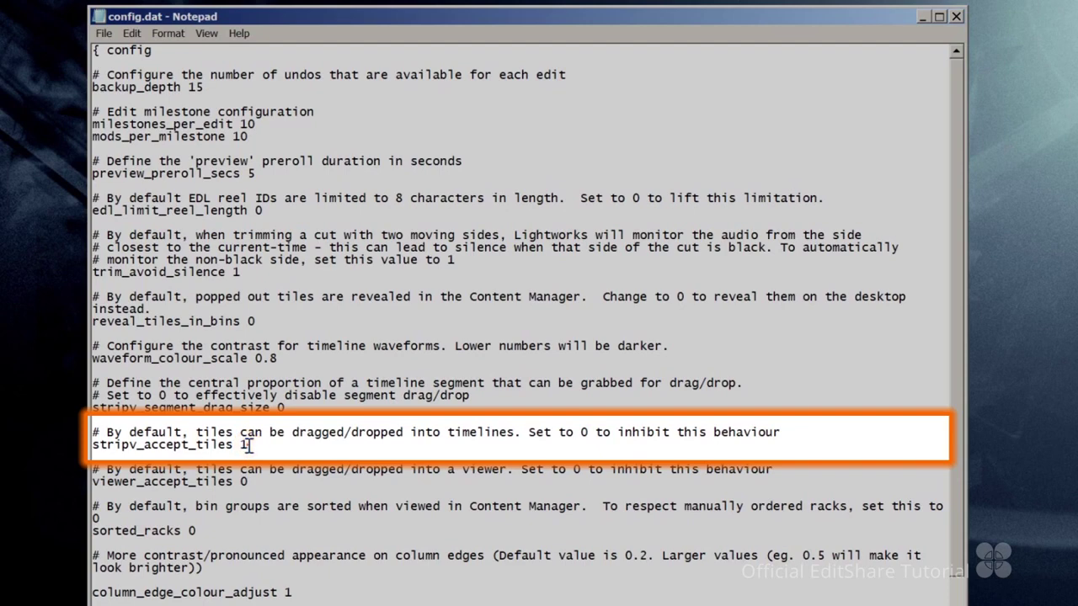
pyautogui.doubleClick(245, 445)
pyautogui.write('0')
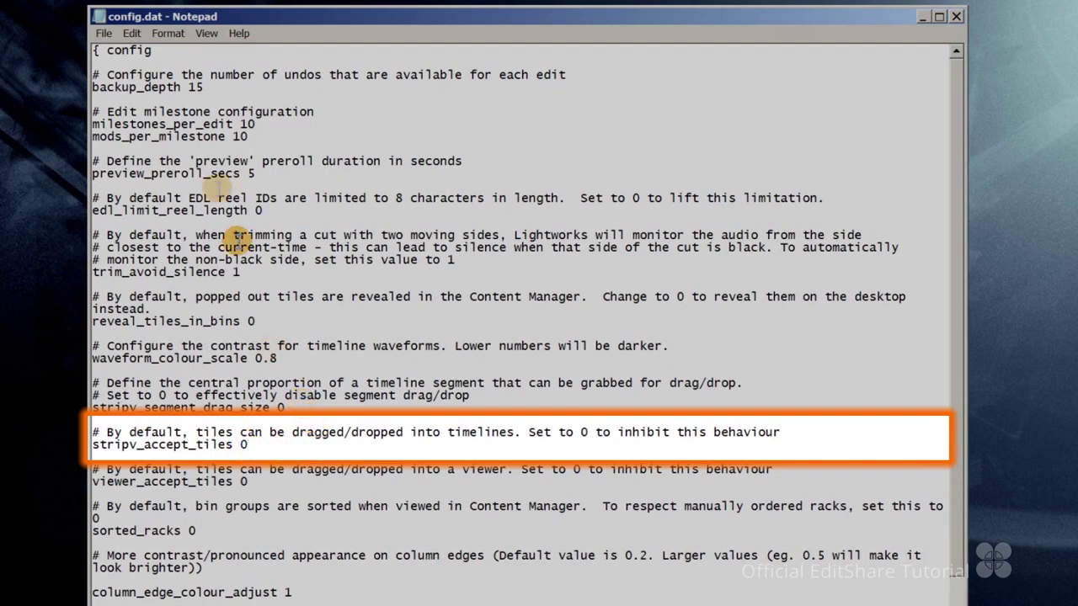
pyautogui.click(103, 34)
pyautogui.click(103, 77)
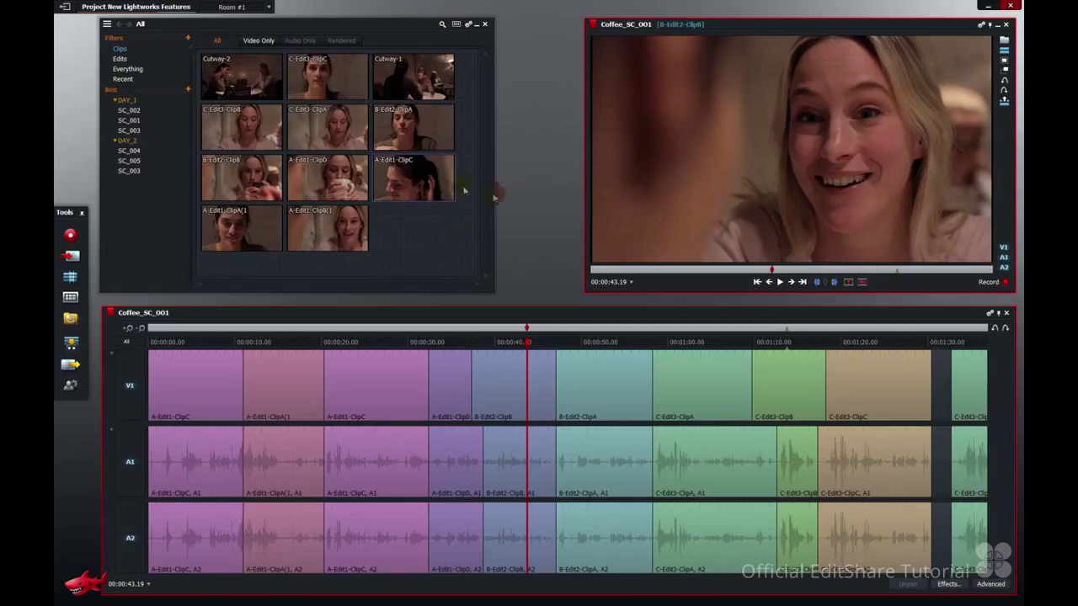
# - Drag the A-Edit1-ClipC tile onto the timeline again near 1:05, then select viewer_accept_tiles
pyautogui.moveTo(413, 184)
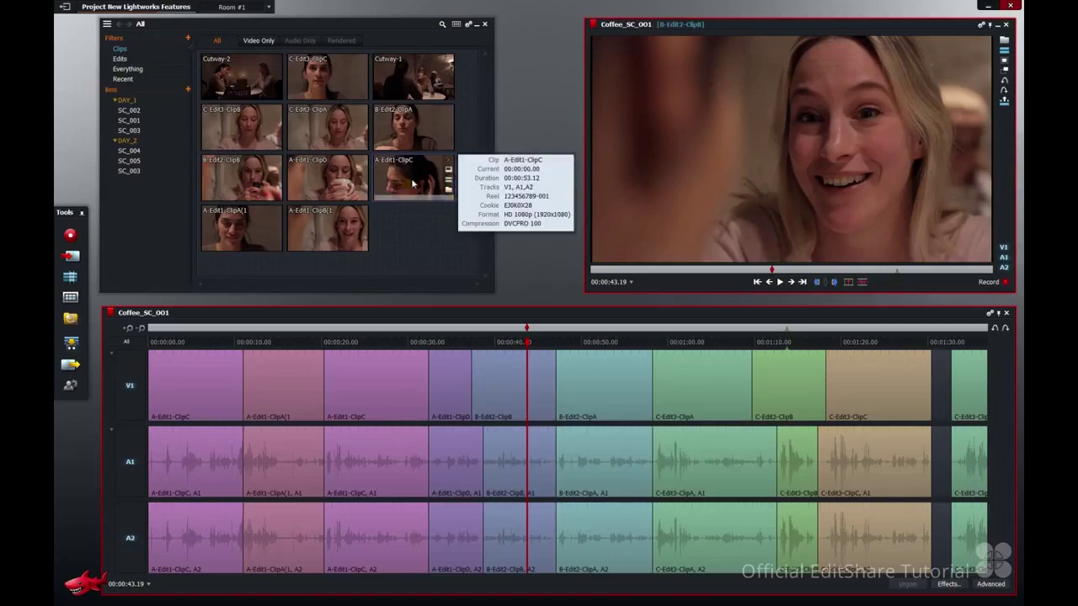
pyautogui.moveTo(413, 183); pyautogui.dragTo(255, 431)
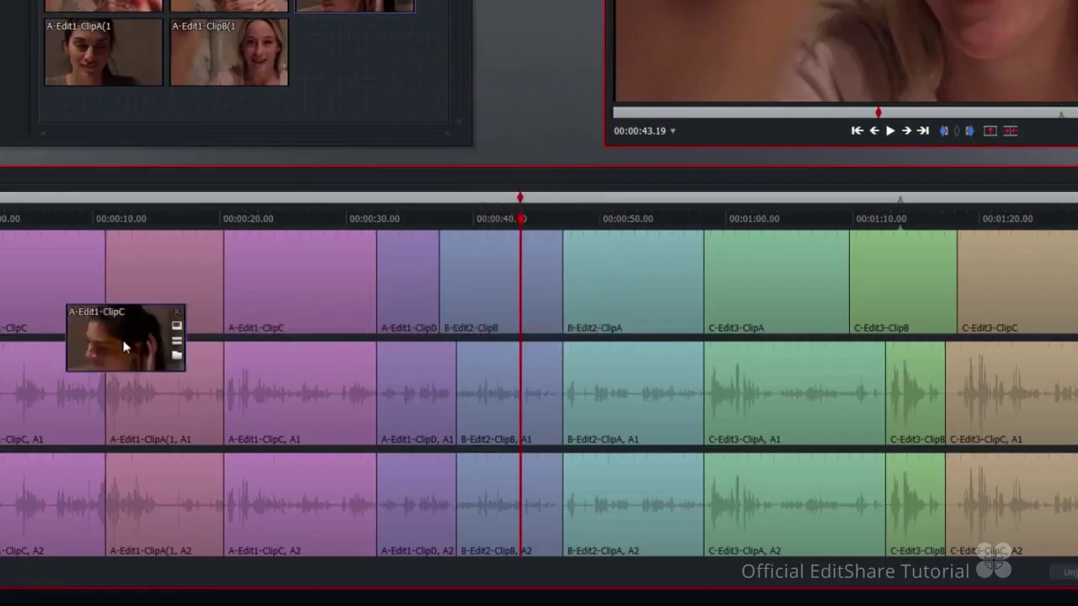
pyautogui.moveTo(124, 347); pyautogui.dragTo(886, 359)
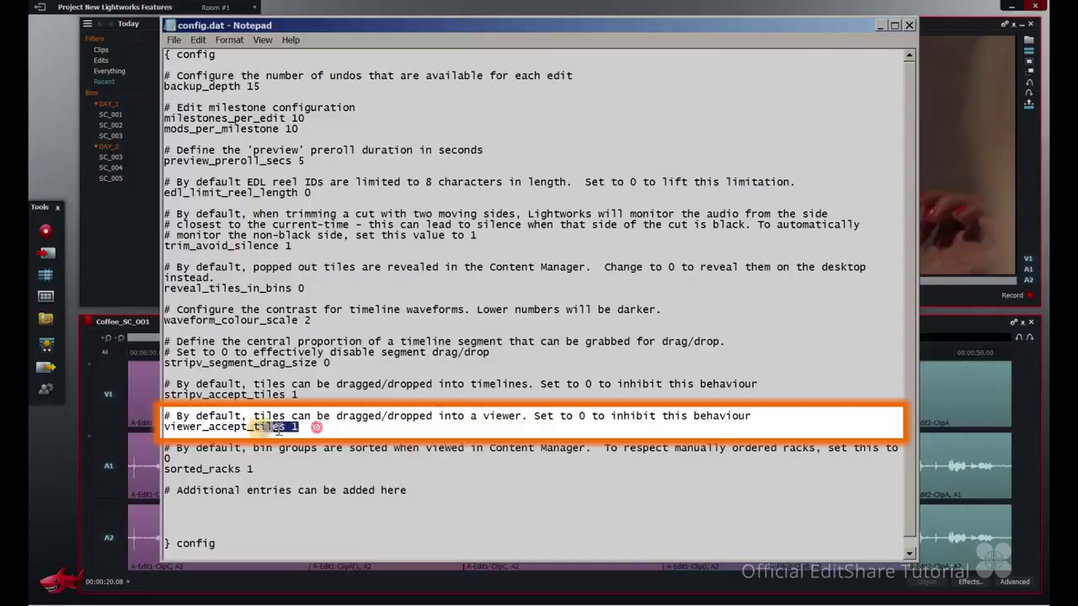
pyautogui.moveTo(279, 430); pyautogui.dragTo(164, 429)
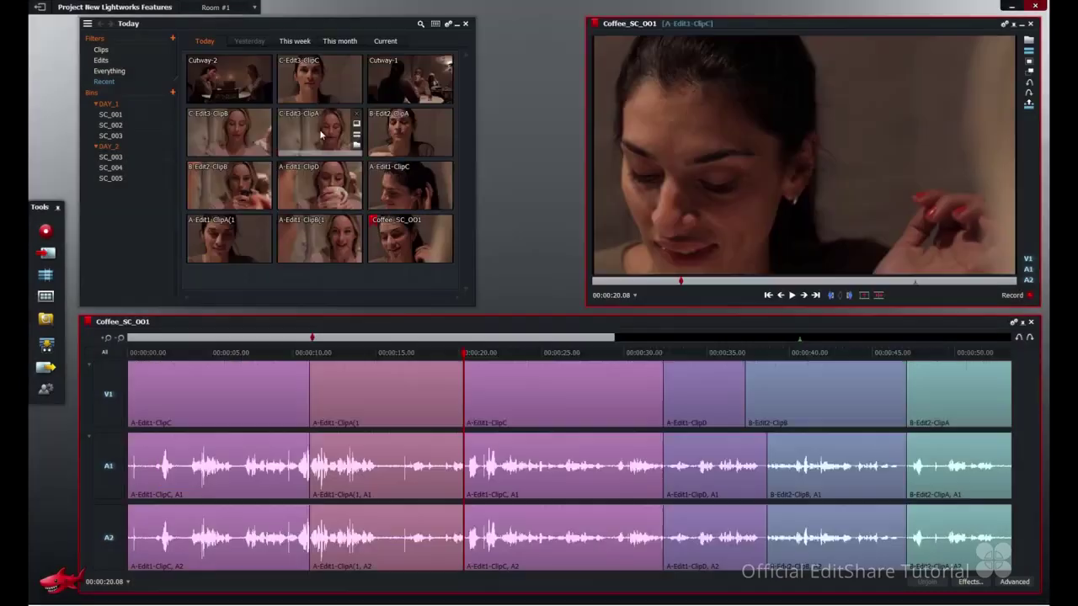
# - Save config.dat with viewer_accept_tiles 0, then drag the C-Edit3-ClipA tile onto the viewer to confirm A-Edit1-ClipC stays loaded
pyautogui.moveTo(316, 134); pyautogui.dragTo(728, 148)
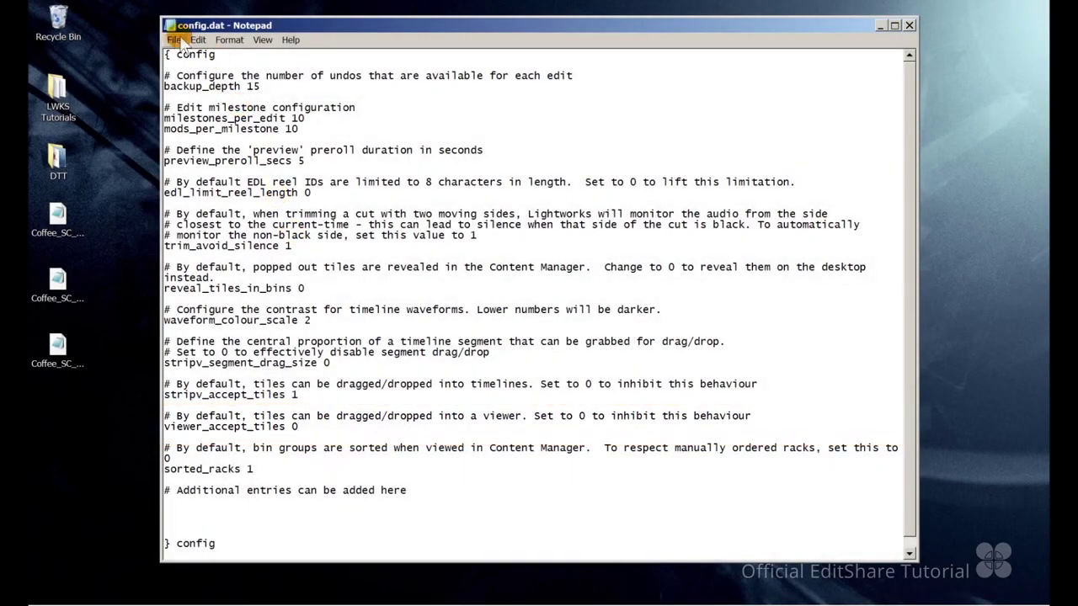
pyautogui.click(173, 41)
pyautogui.click(186, 82)
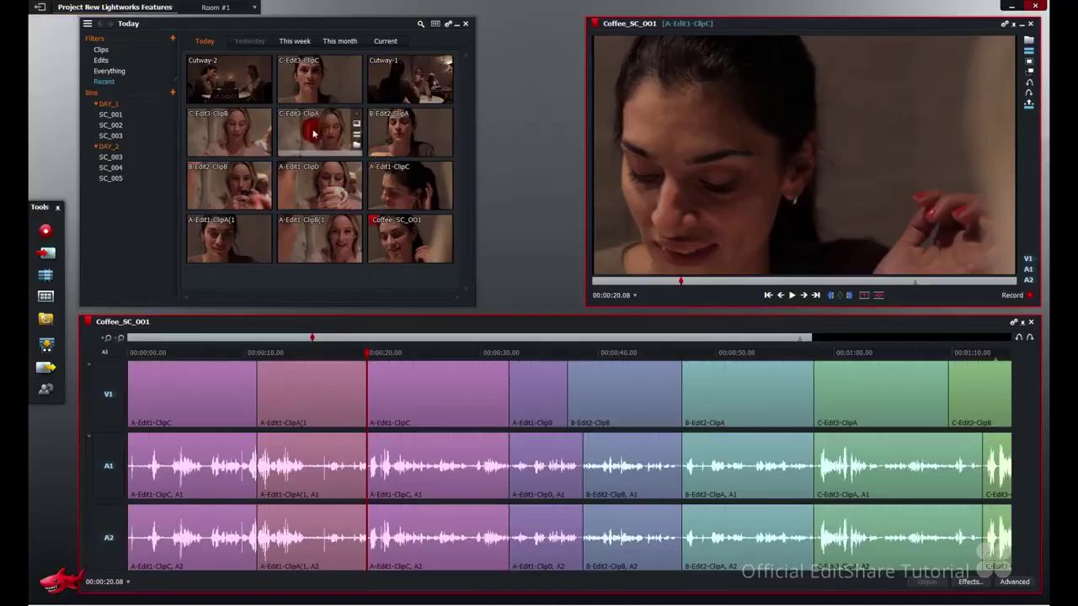
pyautogui.moveTo(313, 133); pyautogui.dragTo(736, 146)
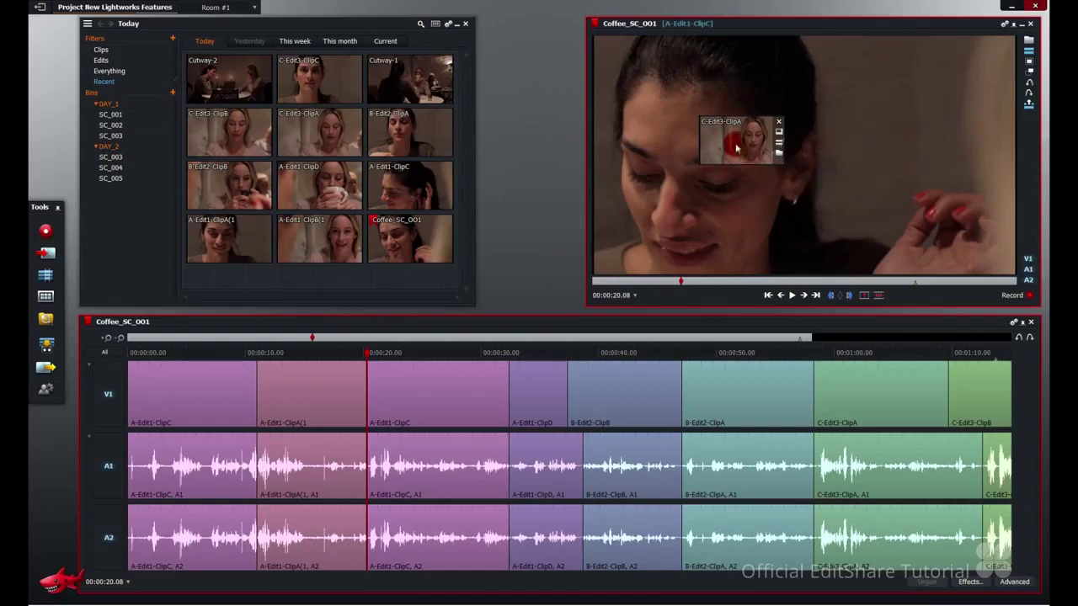
pyautogui.moveTo(736, 147)
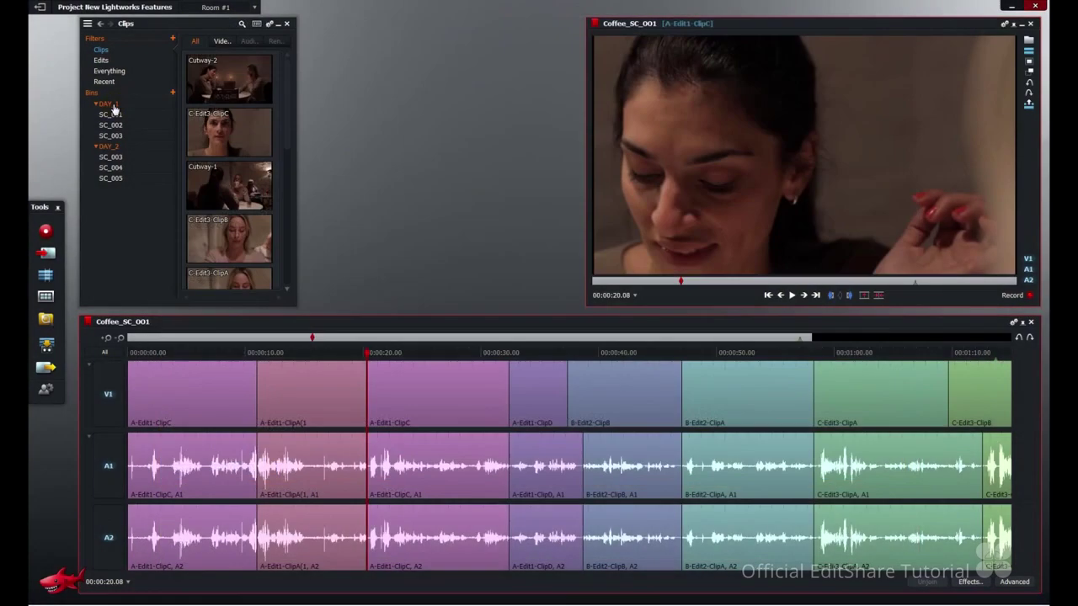
# - Pop DAY_1 out as a panel, move SC_001 below SC_002, and check the SC_001–SC_003 bin tabs
pyautogui.moveTo(113, 108); pyautogui.dragTo(431, 68)
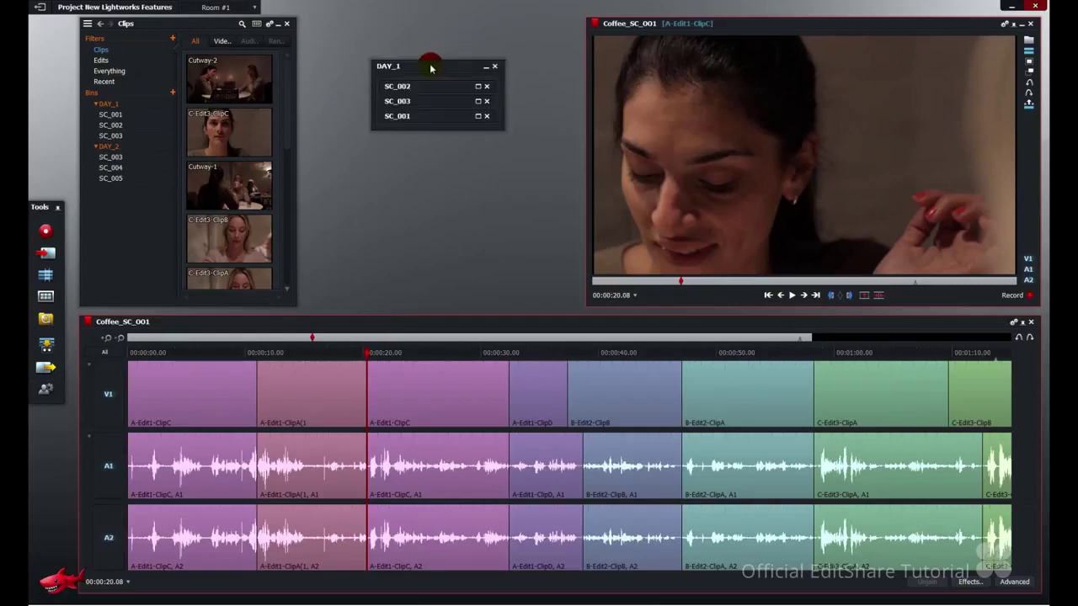
pyautogui.click(477, 86)
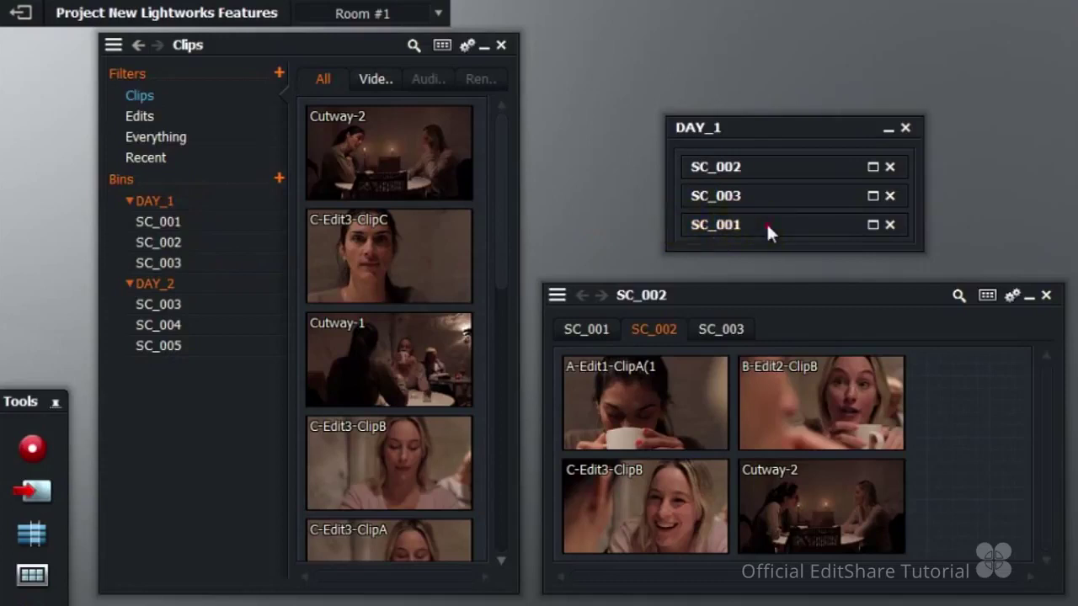
pyautogui.moveTo(767, 223); pyautogui.dragTo(767, 165)
pyautogui.click(592, 333)
pyautogui.click(661, 333)
pyautogui.click(722, 329)
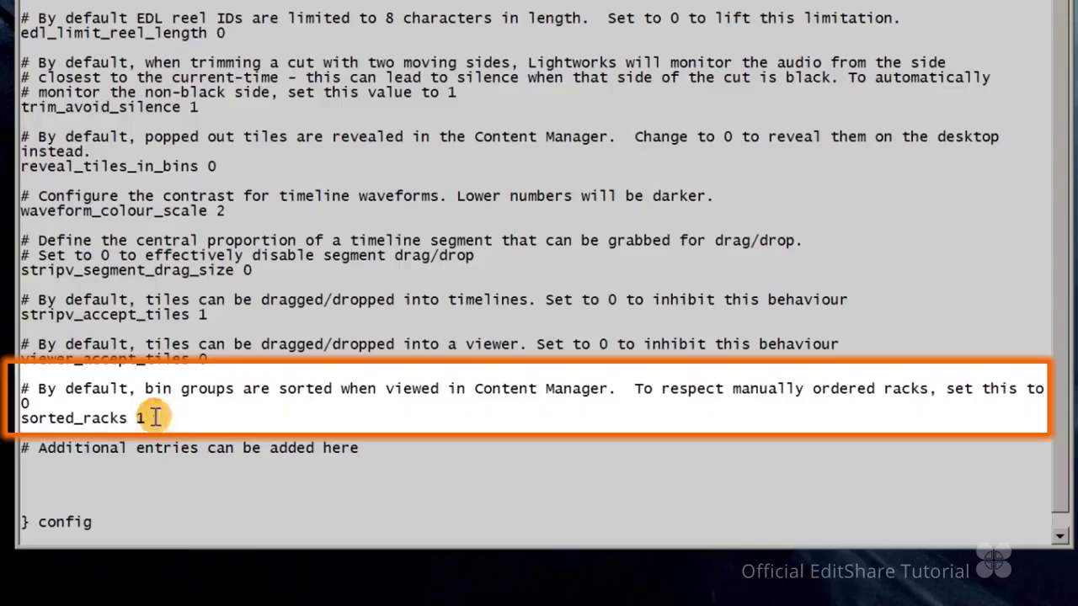
# - Change sorted_racks to 0 in config.dat and save the file
pyautogui.doubleClick(139, 418)
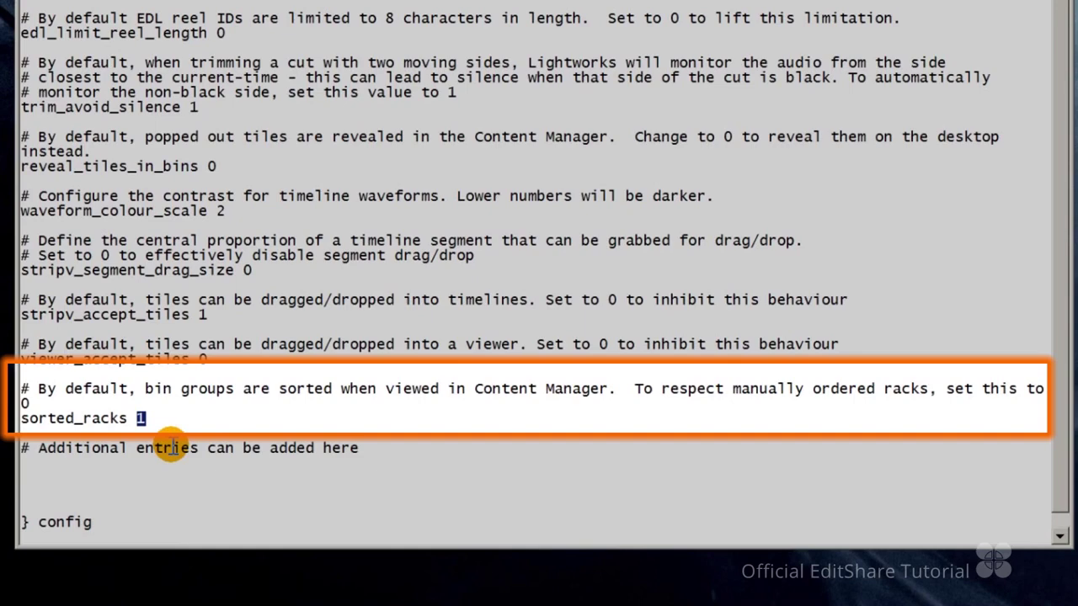
pyautogui.write('0')
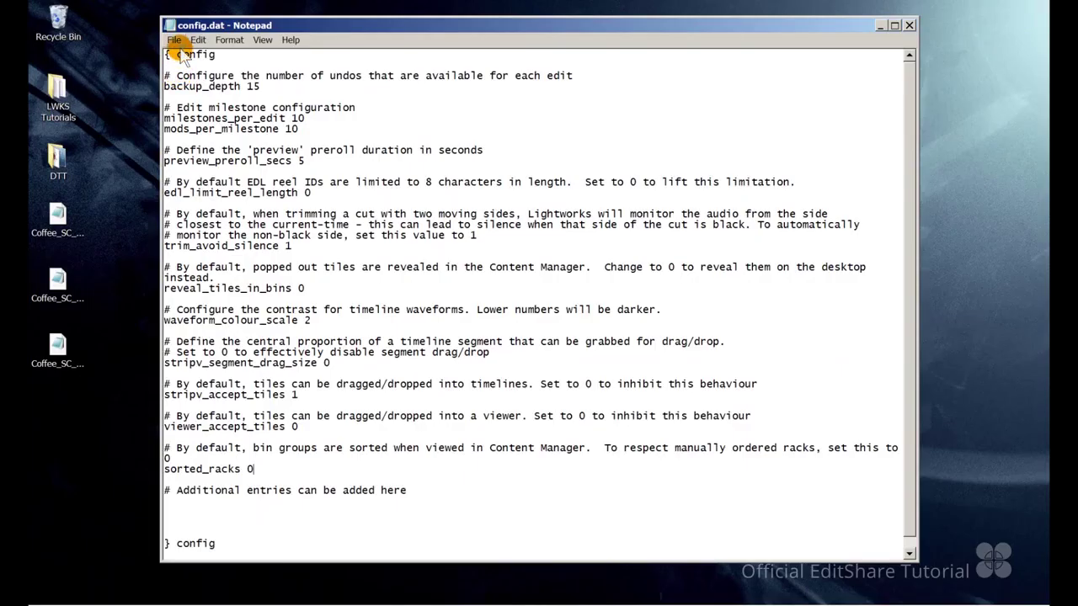
pyautogui.click(174, 41)
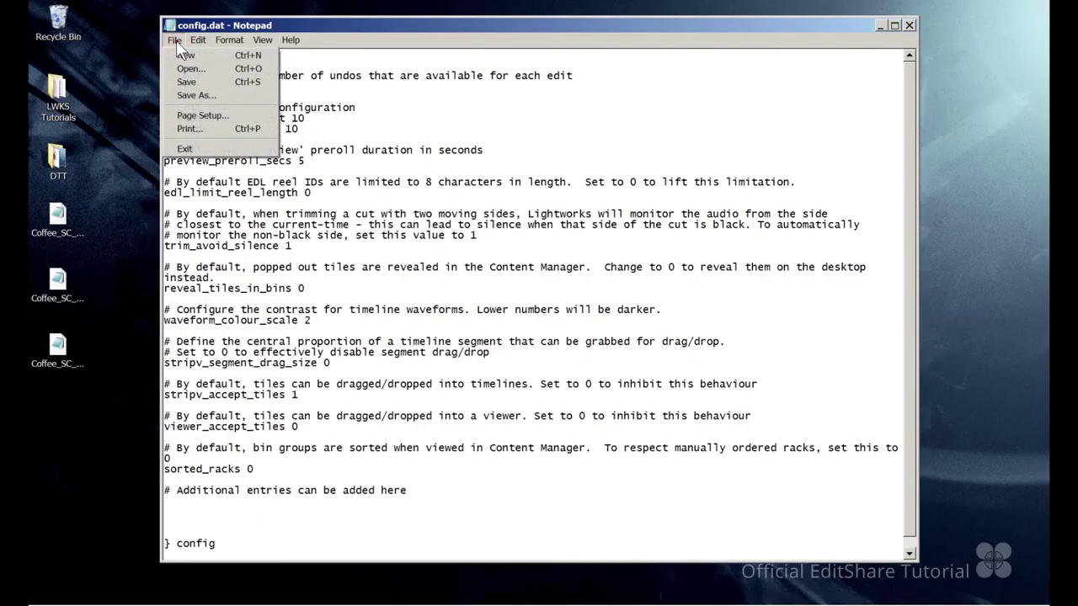
pyautogui.click(175, 80)
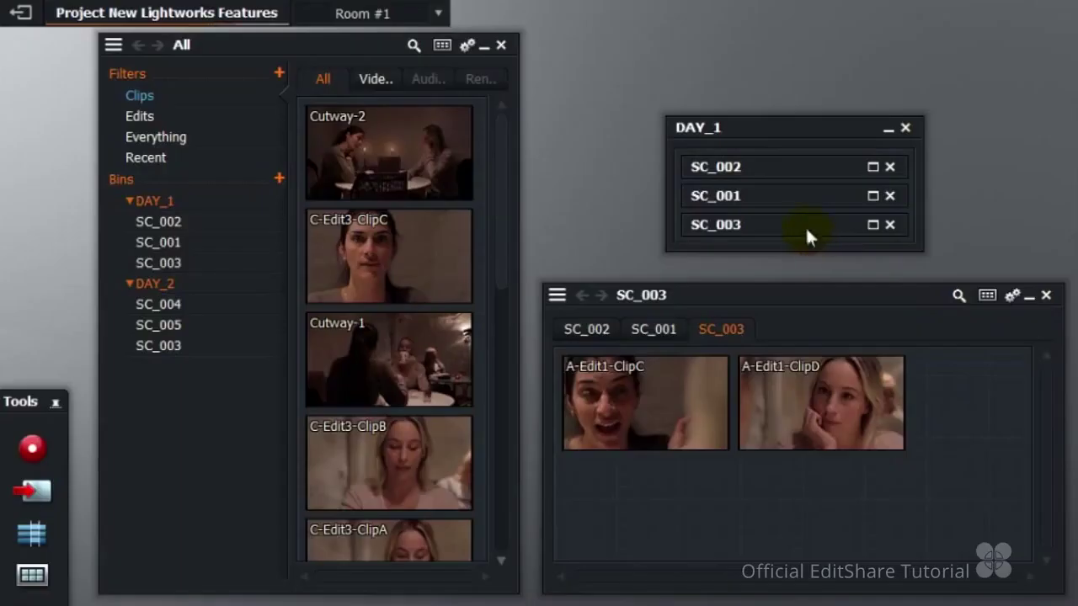
# - Move SC_003 above SC_001 in DAY_1 and check the SC_002, SC_003 and SC_001 bin tabs
pyautogui.moveTo(806, 236); pyautogui.dragTo(808, 167)
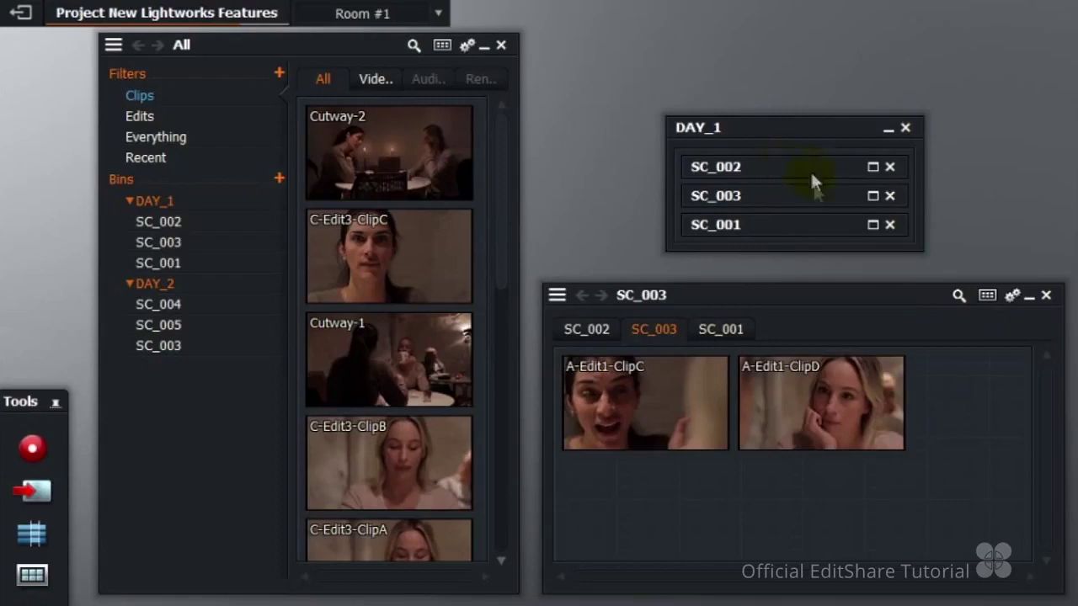
pyautogui.click(594, 331)
pyautogui.click(655, 331)
pyautogui.click(728, 331)
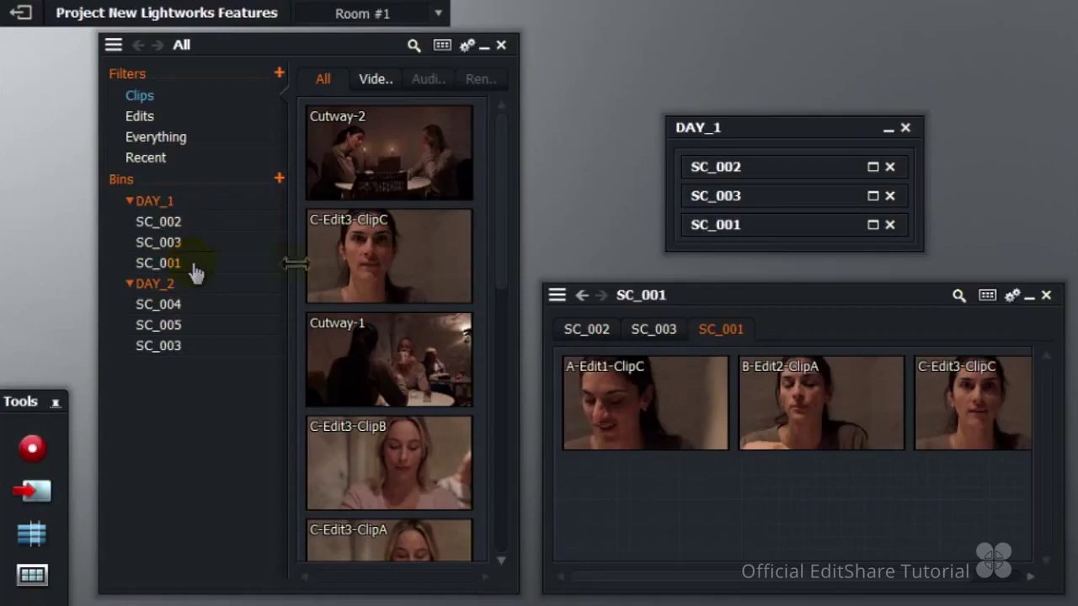
# - Move SC_001 back above SC_003, recheck the bin tabs, and select the 'Additional entries' comment line
pyautogui.moveTo(767, 197); pyautogui.dragTo(765, 181)
pyautogui.moveTo(764, 221); pyautogui.dragTo(766, 193)
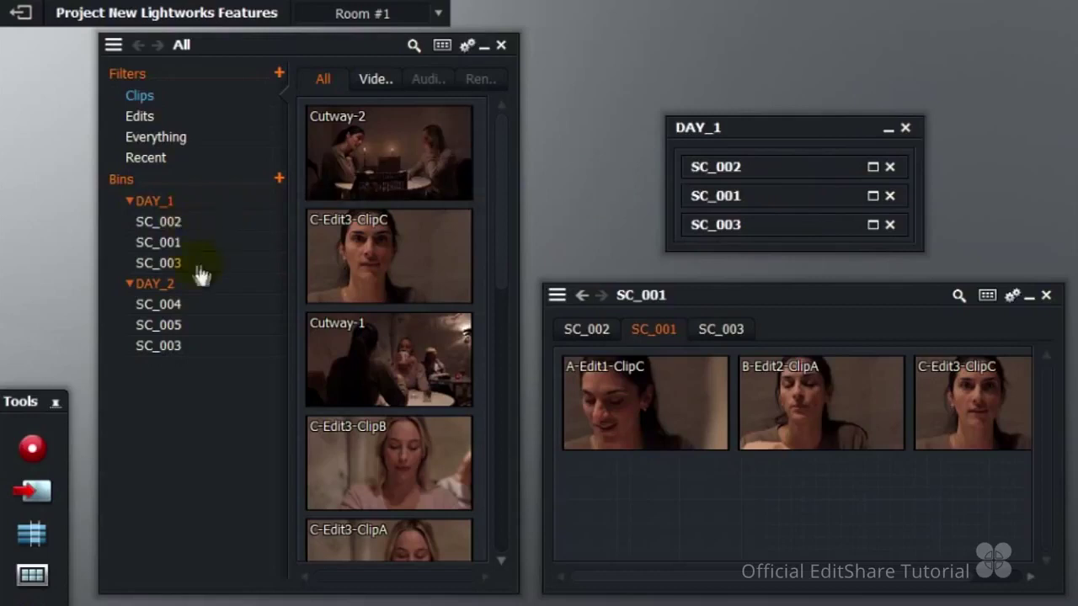
pyautogui.click(587, 334)
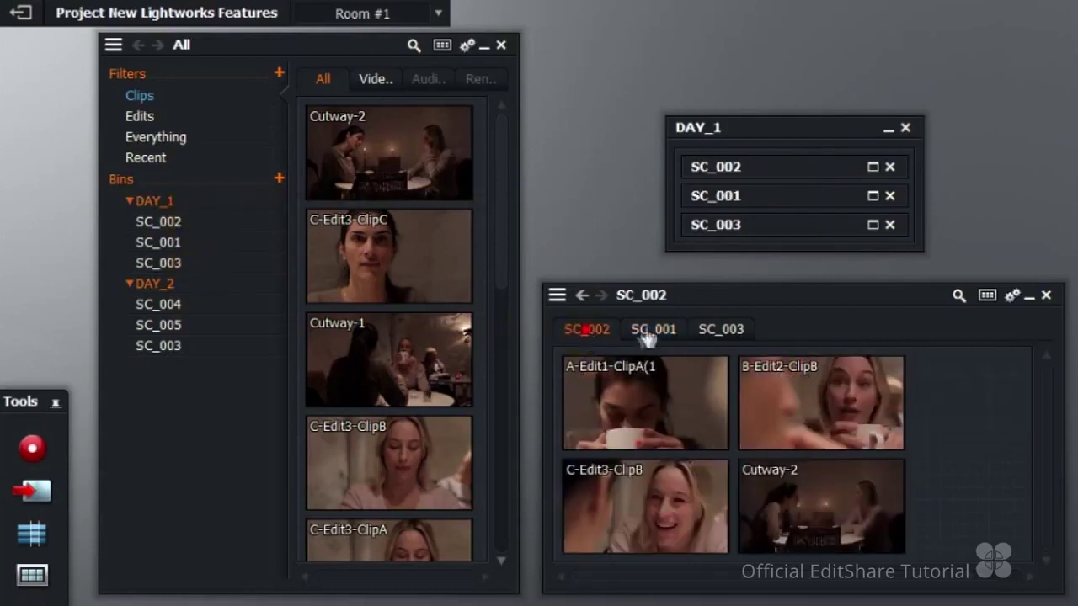
pyautogui.click(650, 333)
pyautogui.click(720, 332)
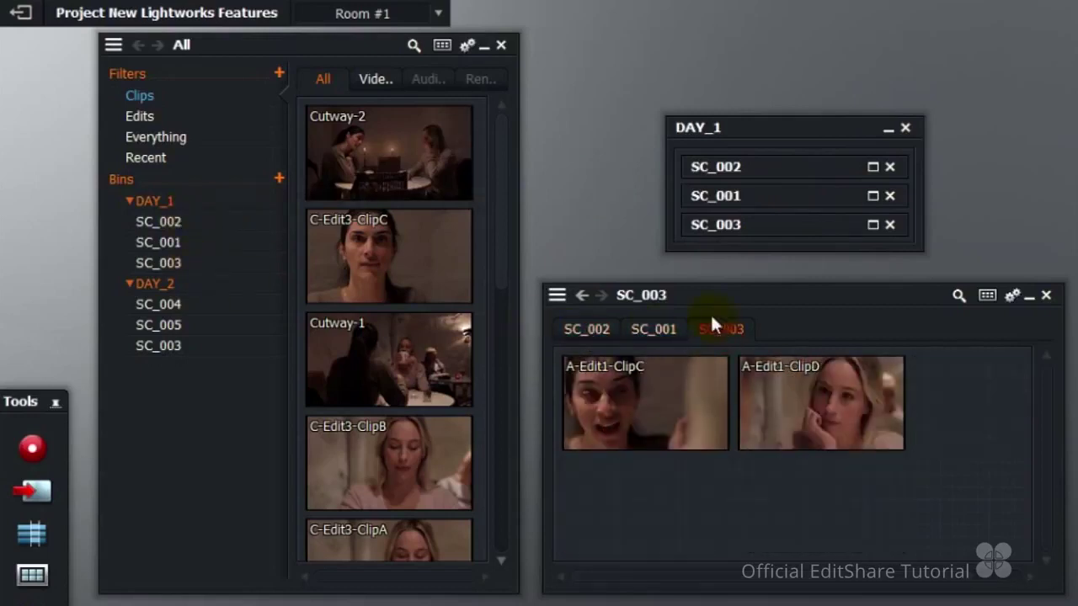
pyautogui.moveTo(407, 490); pyautogui.dragTo(182, 488)
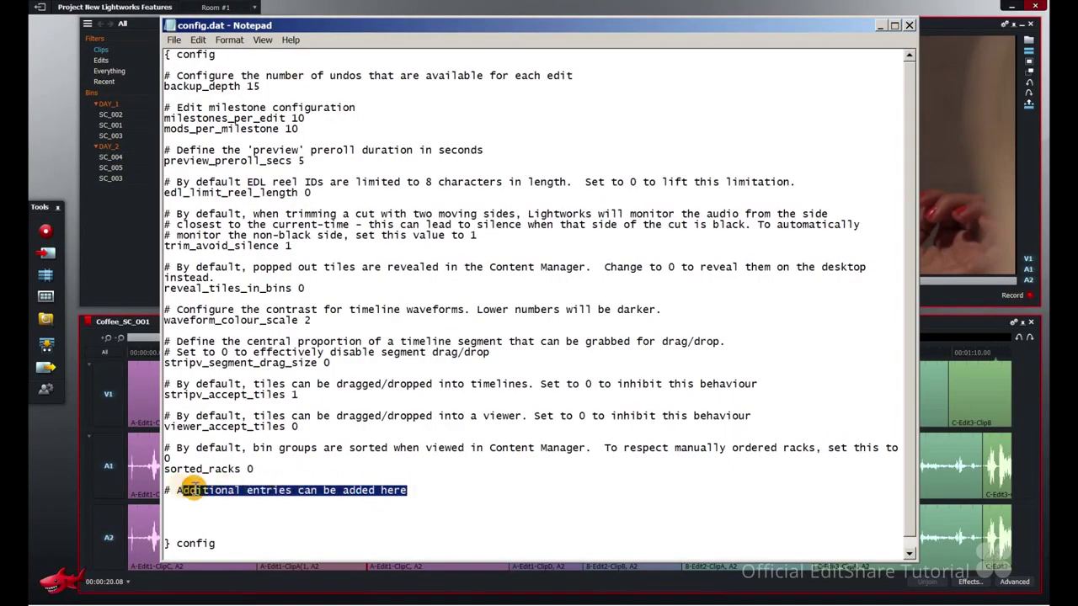
# - Place the cursor after the additional-entries comment and widen the Pulldown and Creation Date columns
pyautogui.click(424, 493)
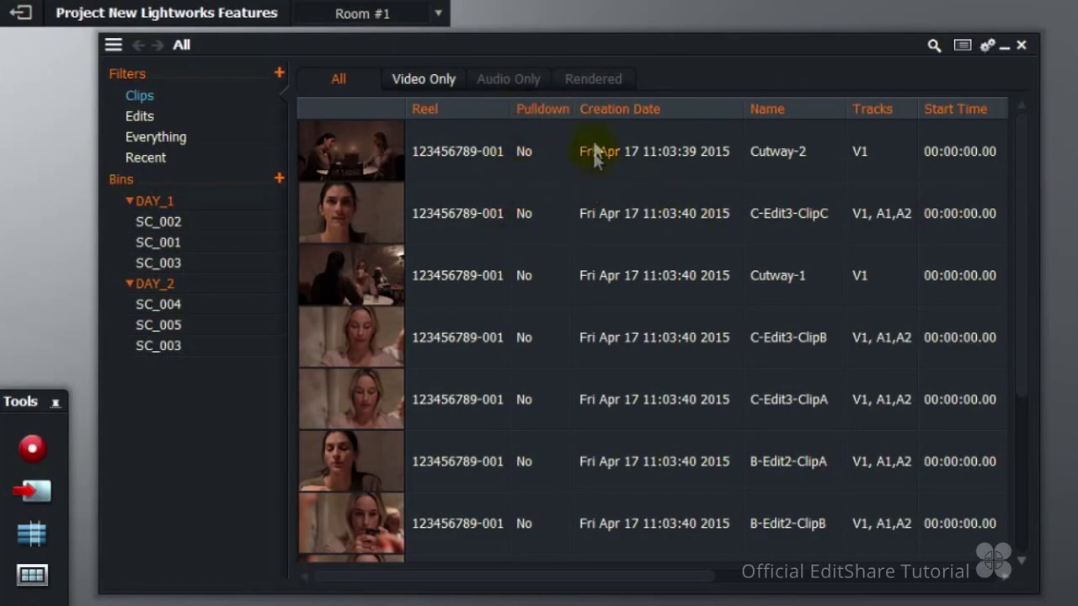
pyautogui.moveTo(578, 109); pyautogui.dragTo(621, 108)
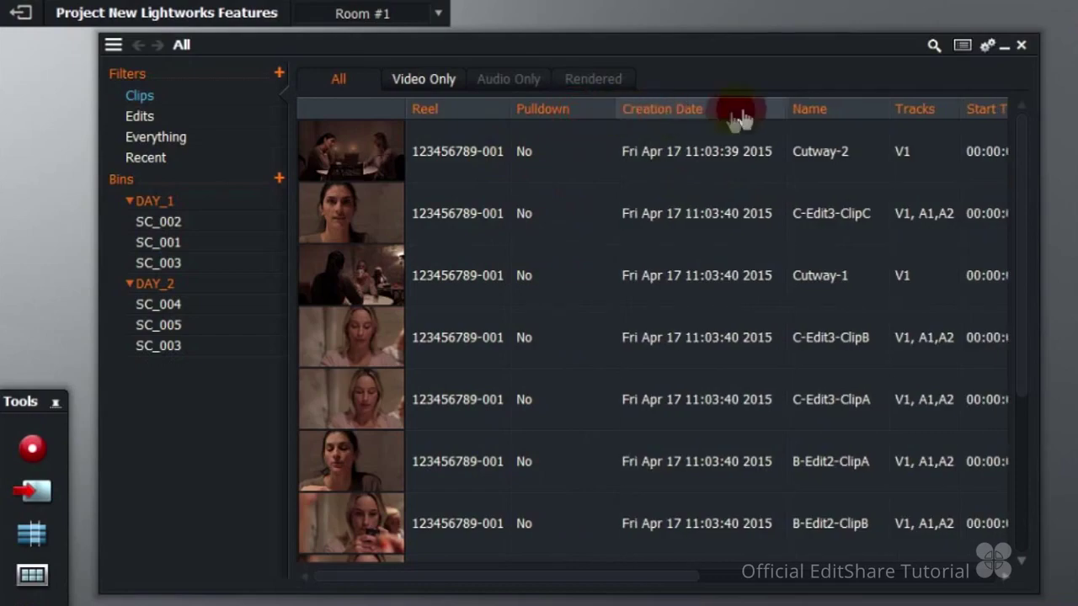
pyautogui.moveTo(790, 106); pyautogui.dragTo(847, 111)
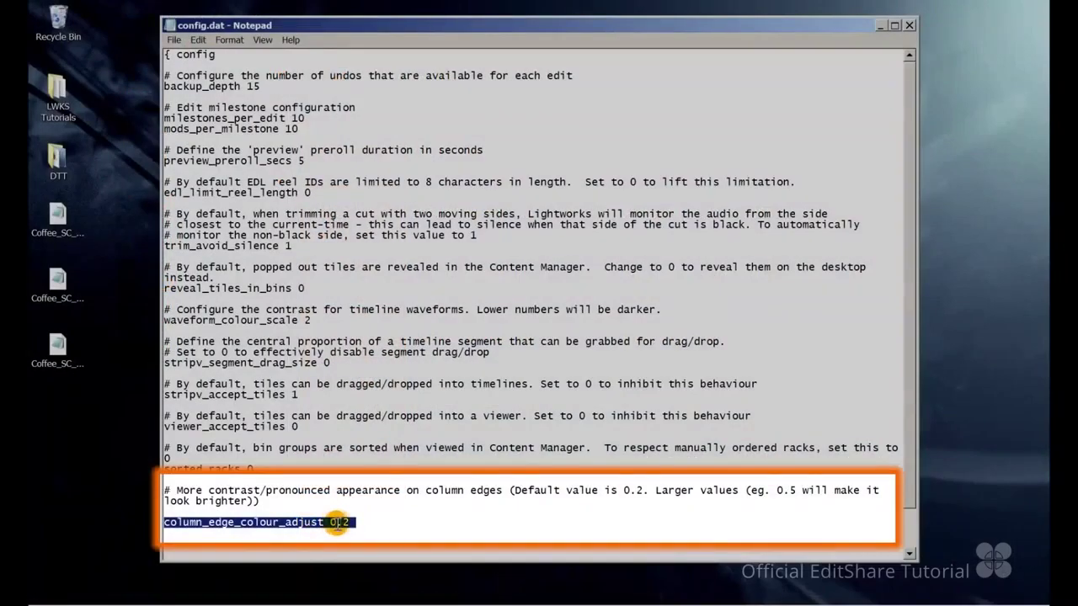
# - Change the column_edge_colour_adjust value from 0.2 to 0.5 and save config.dat
pyautogui.click(354, 523)
pyautogui.moveTo(357, 522); pyautogui.dragTo(350, 522)
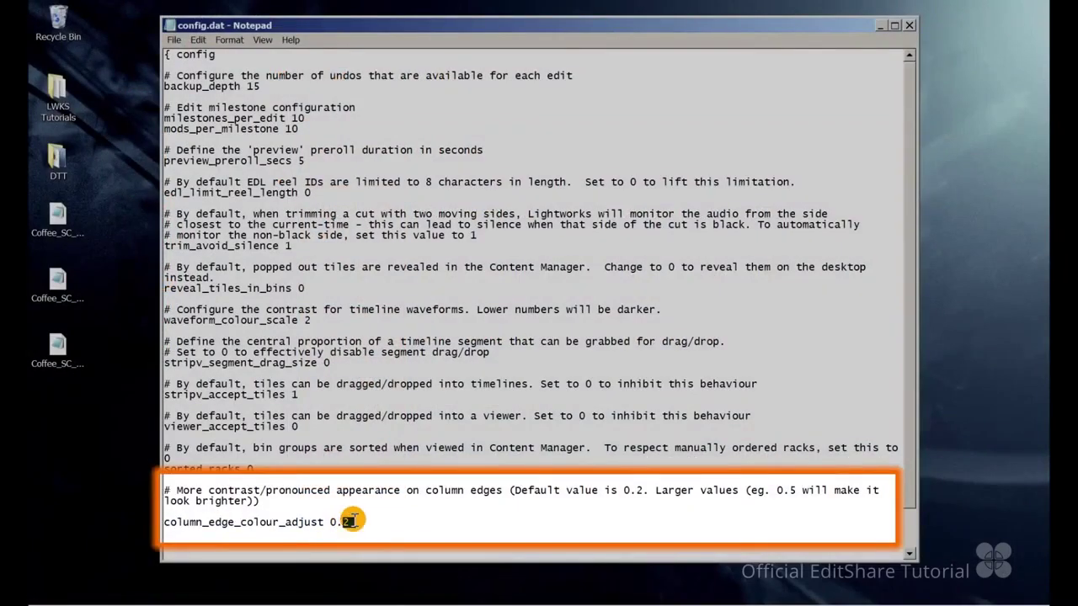
pyautogui.write('5')
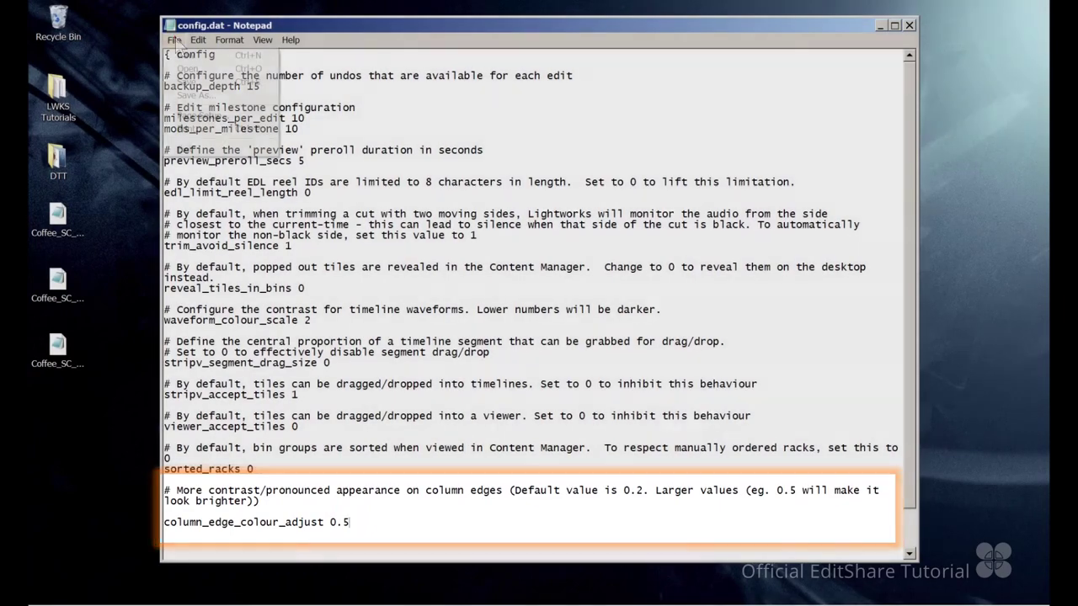
pyautogui.click(173, 40)
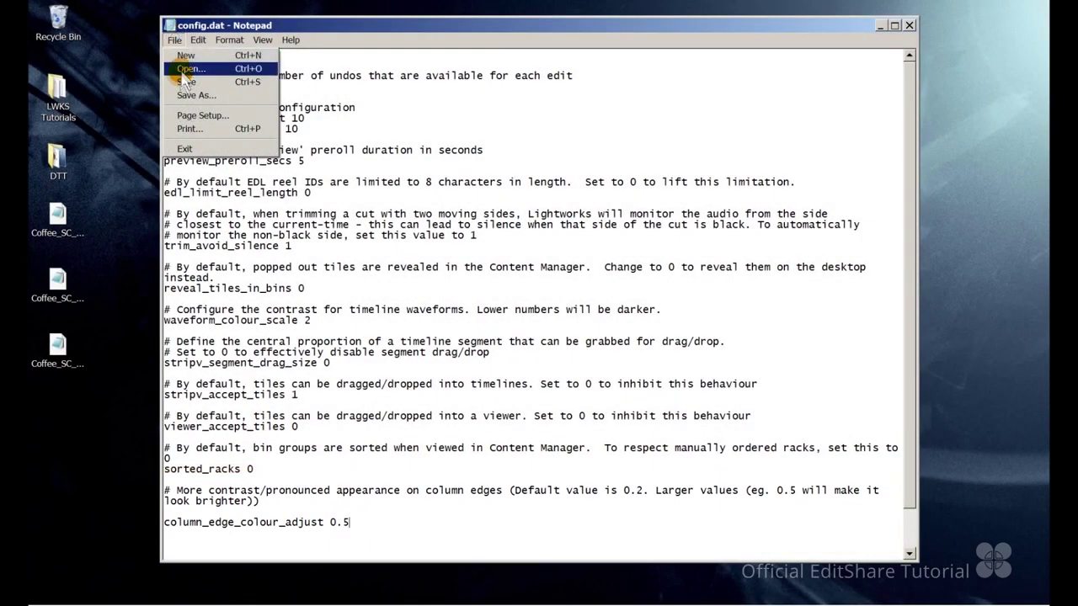
pyautogui.click(181, 81)
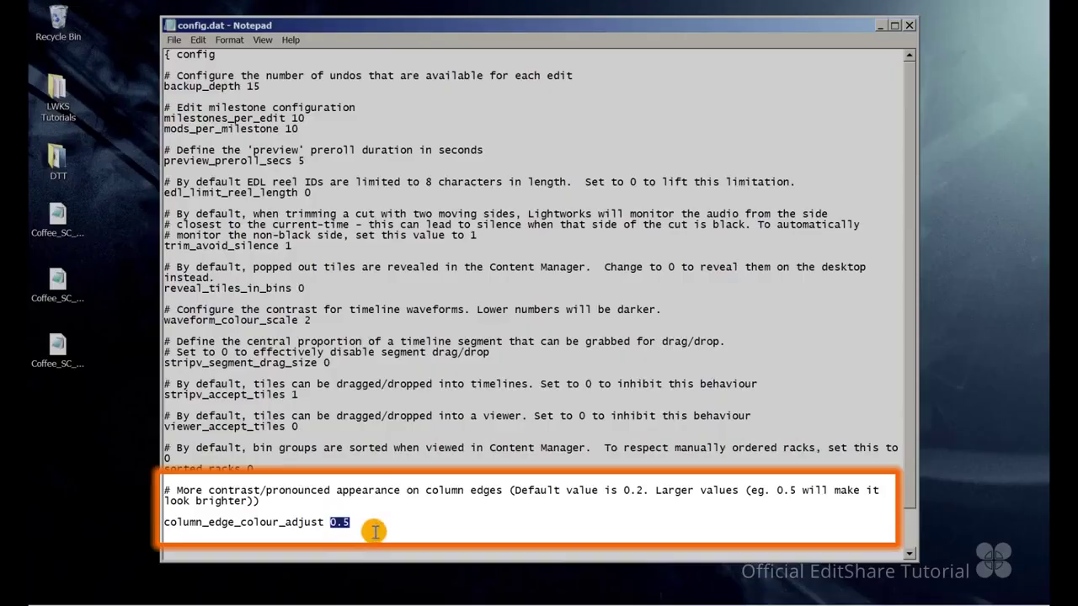
# - Set column_edge_colour_adjust to 1, save, and widen the Pulldown and Creation Date columns to compare edges
pyautogui.write('1')
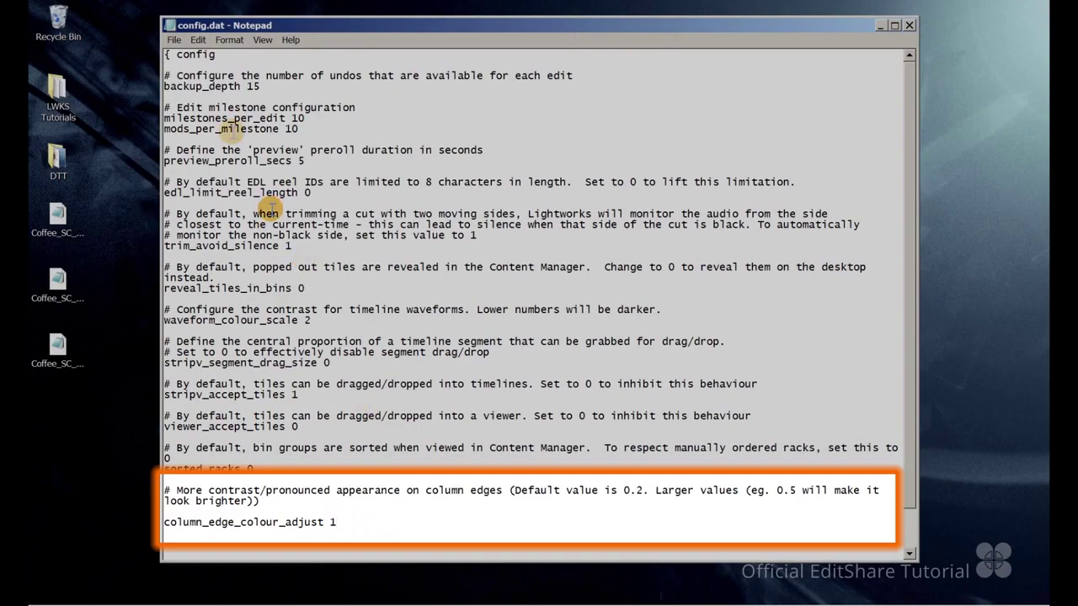
pyautogui.click(174, 40)
pyautogui.click(186, 82)
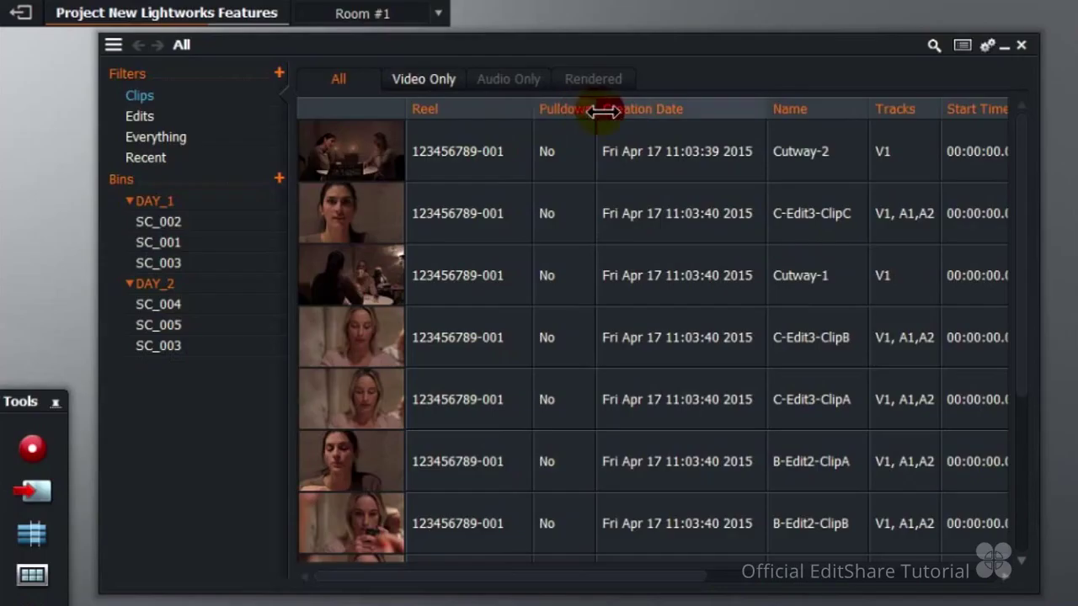
pyautogui.moveTo(601, 106); pyautogui.dragTo(650, 106)
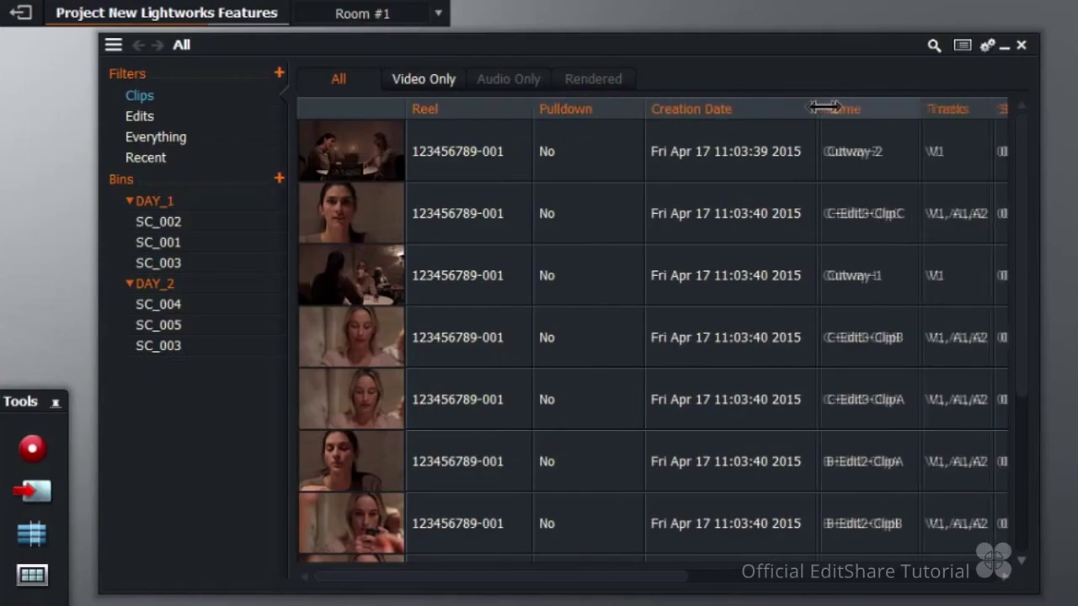
pyautogui.moveTo(824, 106); pyautogui.dragTo(848, 104)
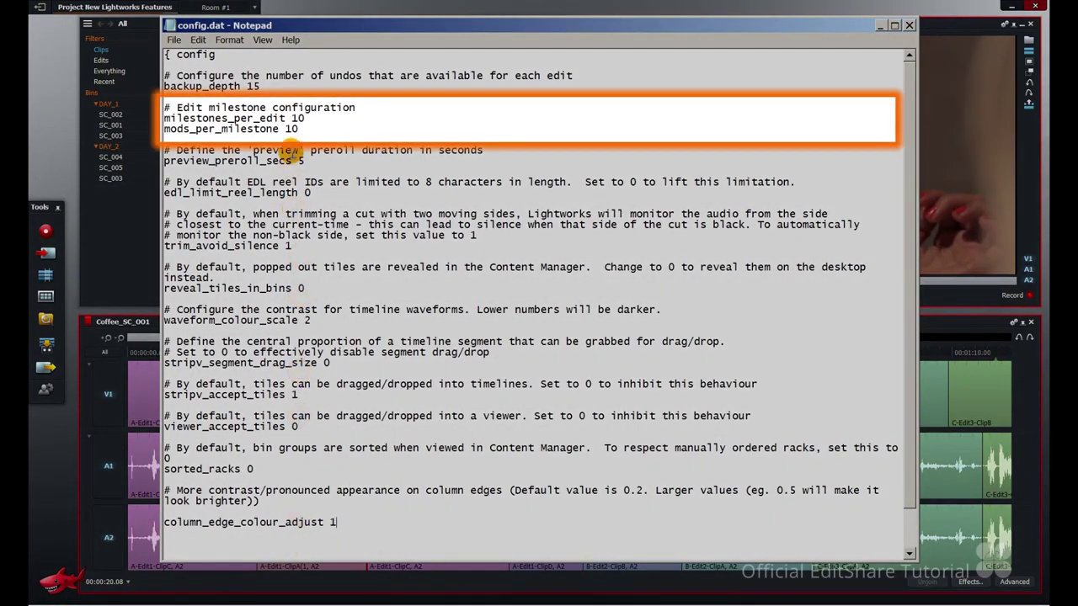
# - Select the two milestone setting lines, then open the project's PJ0K0WYV folder from its Details location
pyautogui.moveTo(307, 129); pyautogui.dragTo(164, 118)
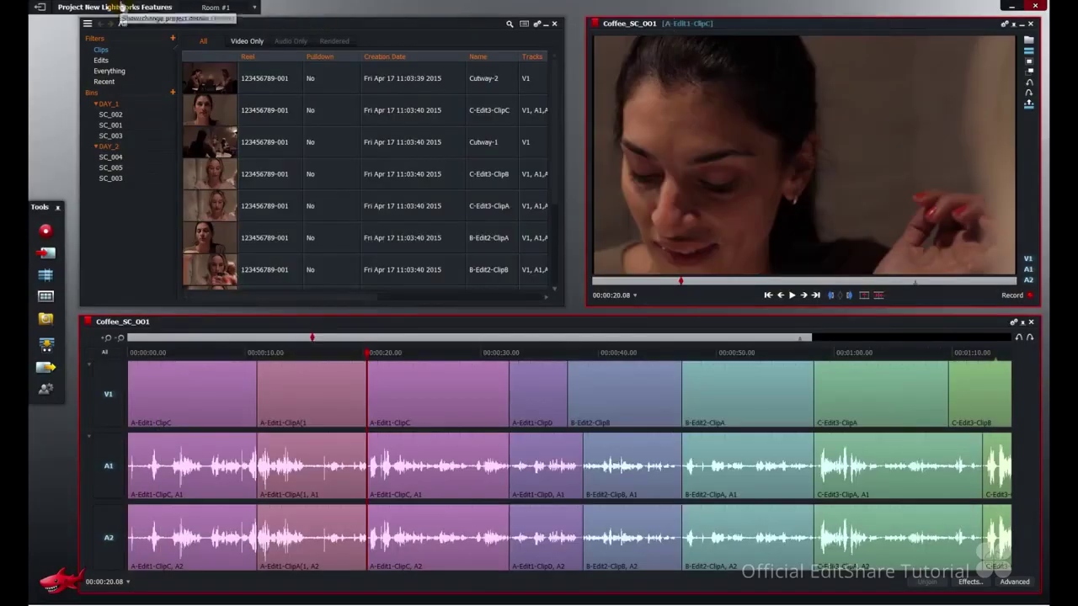
pyautogui.click(105, 15)
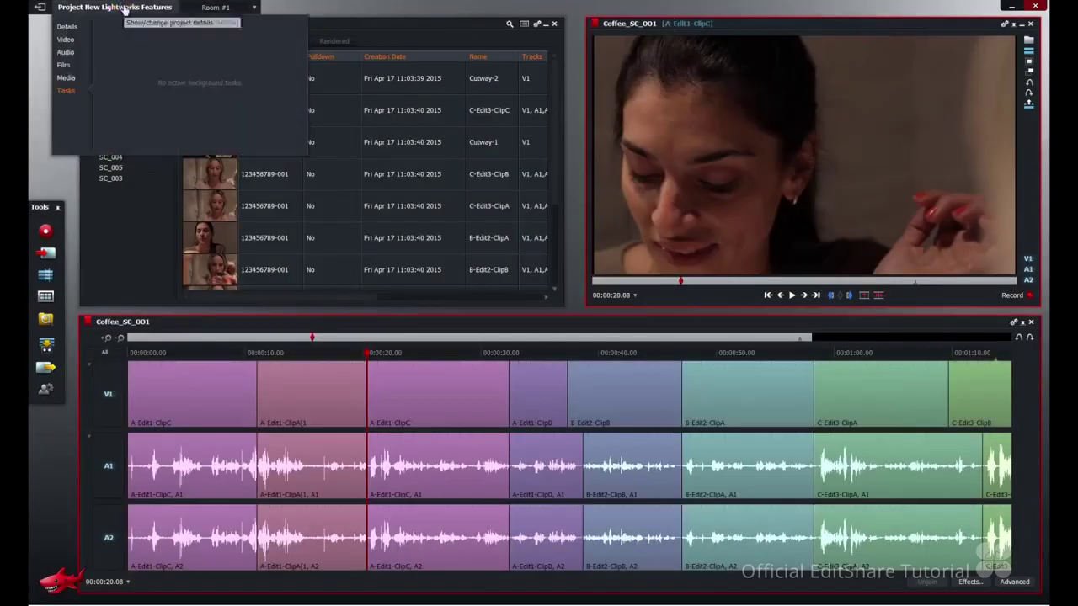
pyautogui.click(100, 67)
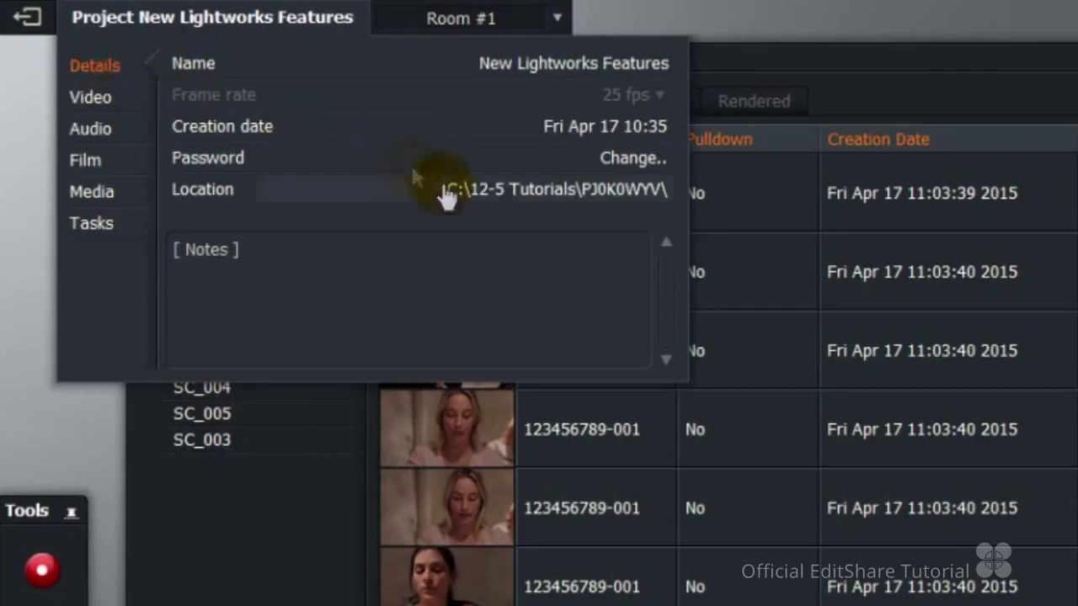
pyautogui.click(495, 208)
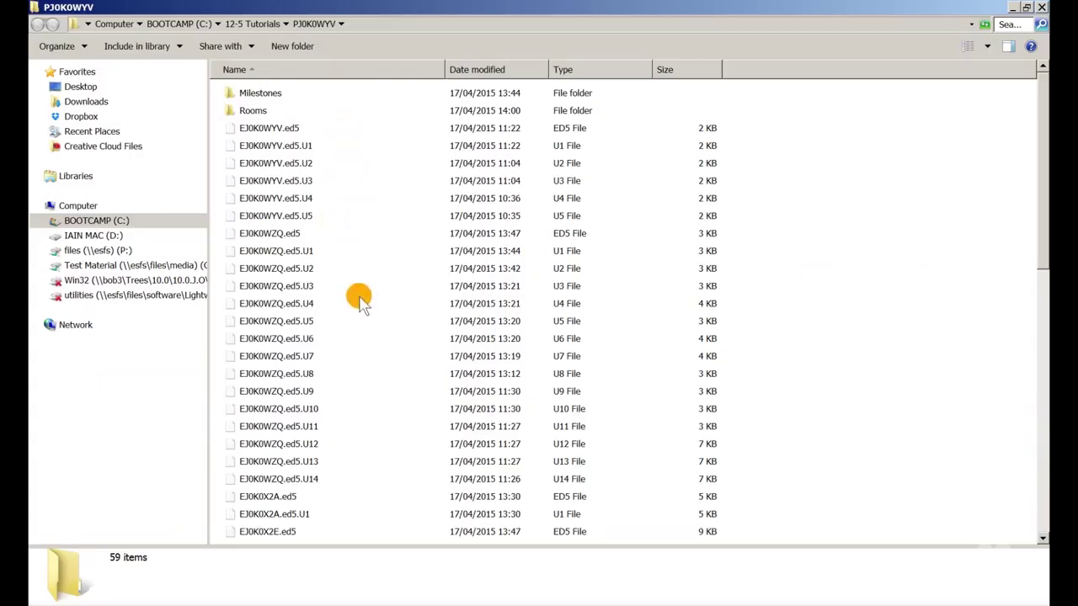
# - Open Milestones\EJ0K0X2E, select all ten milestone files, and sort them by date modified, then reverse
pyautogui.doubleClick(261, 94)
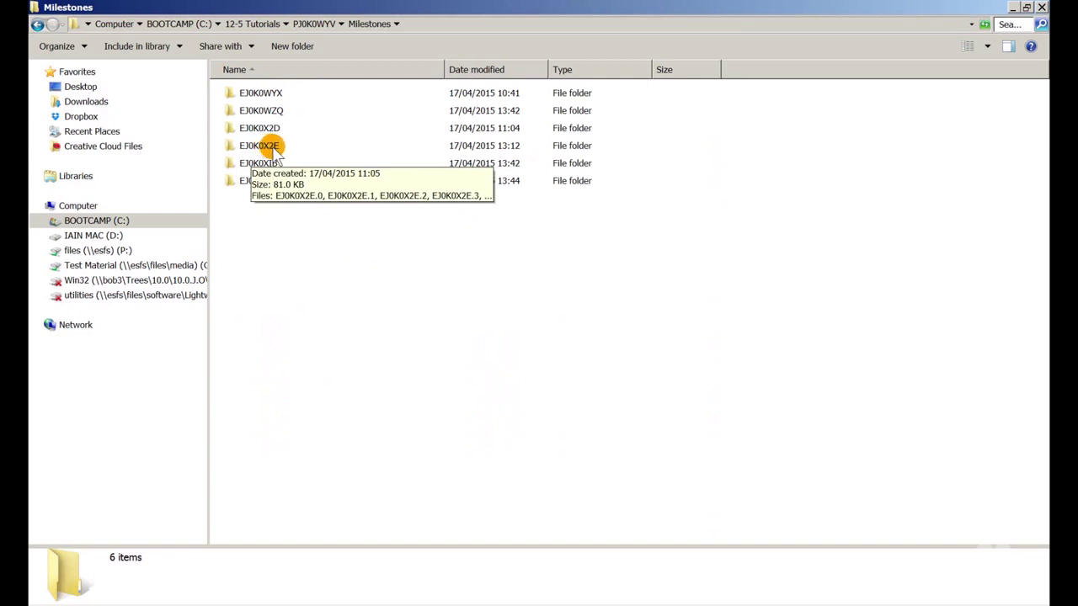
pyautogui.doubleClick(274, 149)
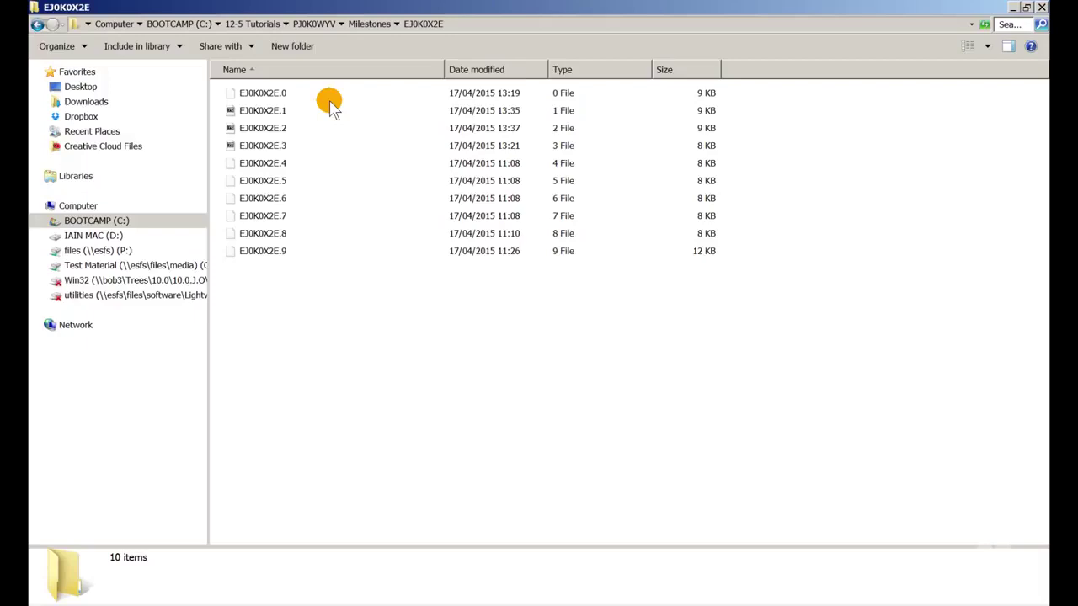
pyautogui.click(281, 93)
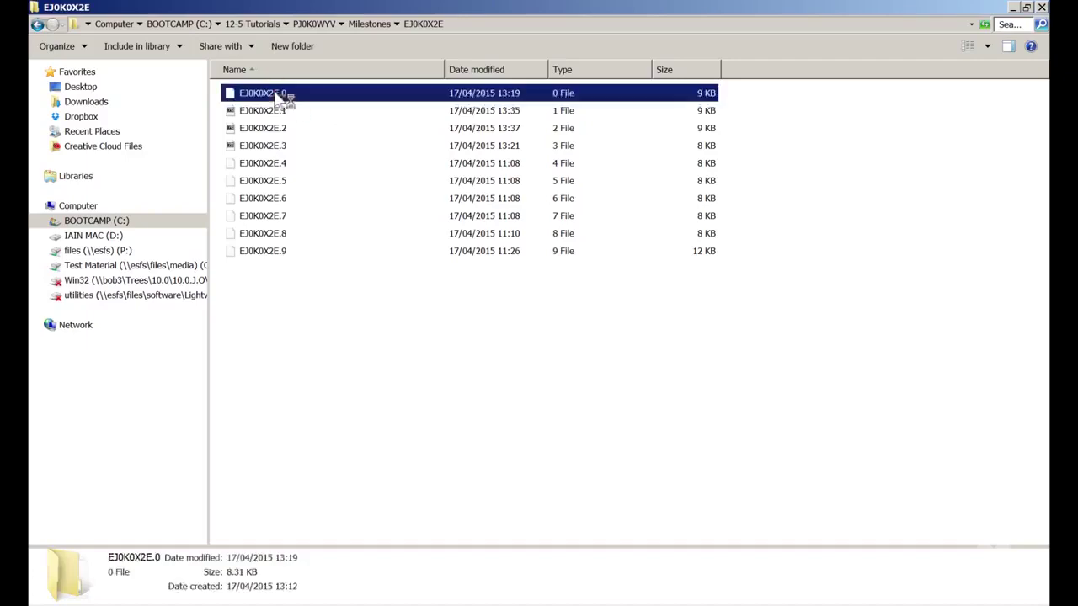
pyautogui.keyDown('shift'); pyautogui.click(265, 250); pyautogui.keyUp('shift')
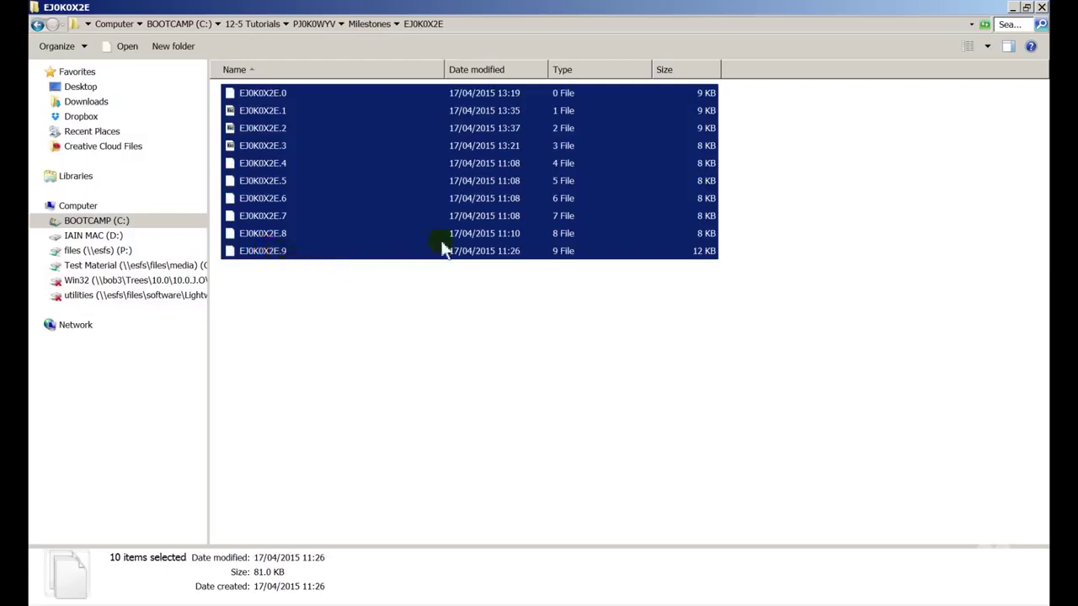
pyautogui.click(504, 70)
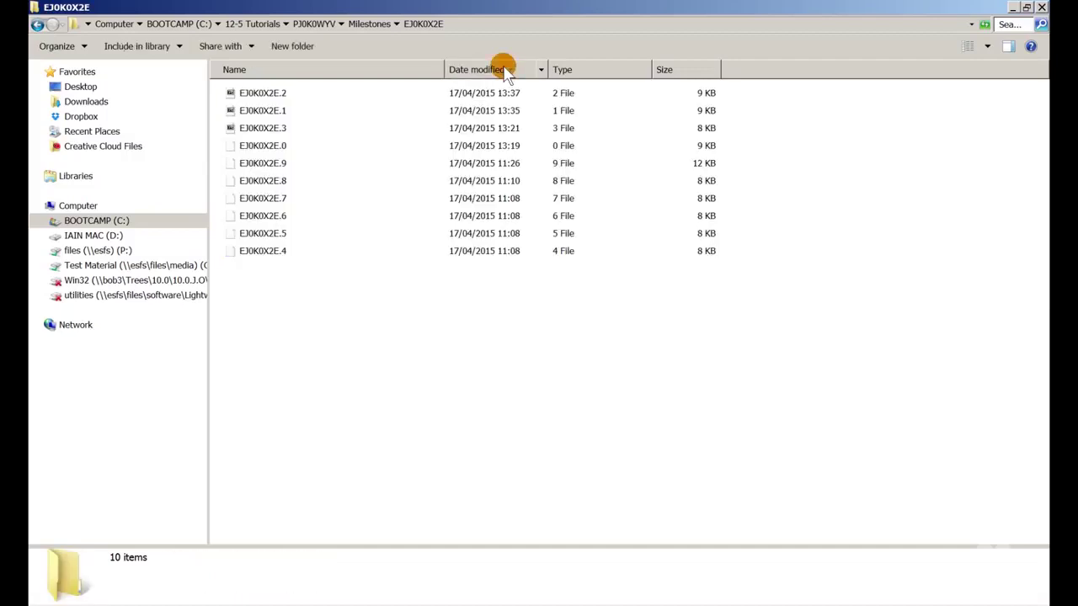
pyautogui.click(505, 70)
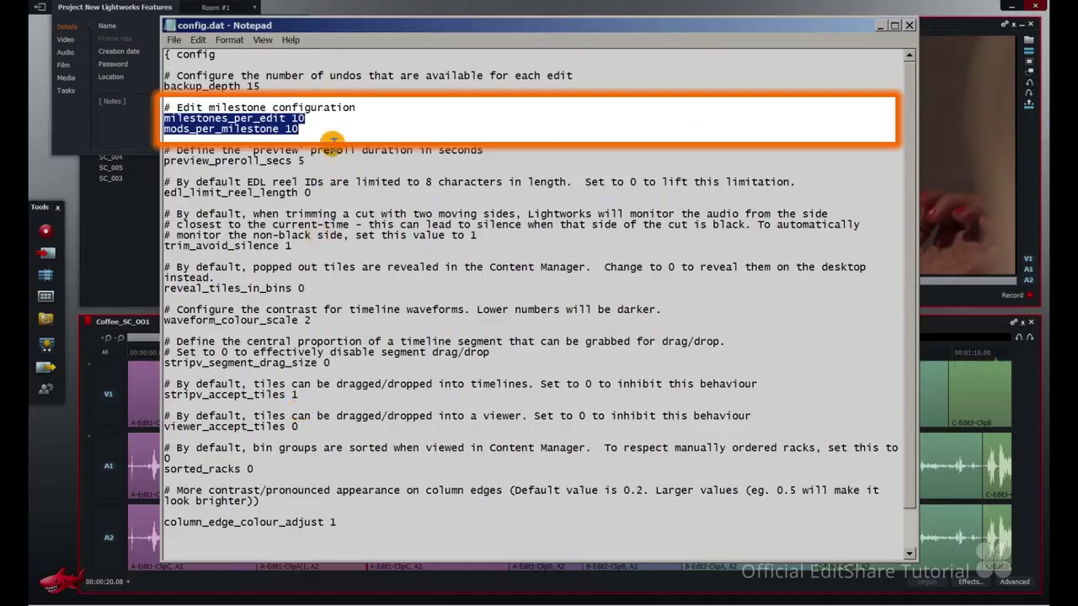
pyautogui.moveTo(306, 119); pyautogui.dragTo(165, 119)
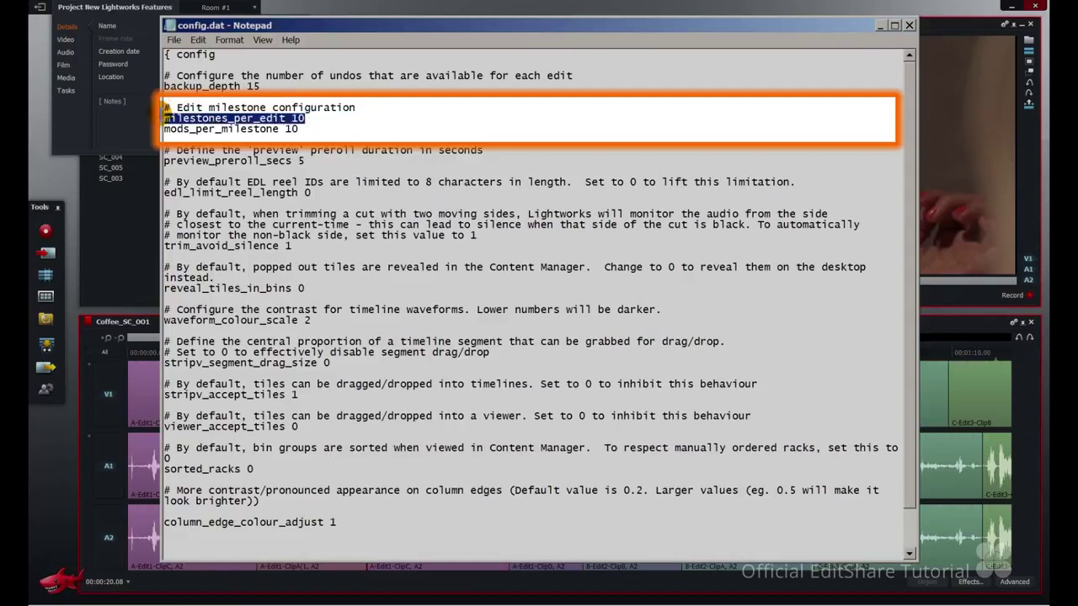
pyautogui.click(299, 129)
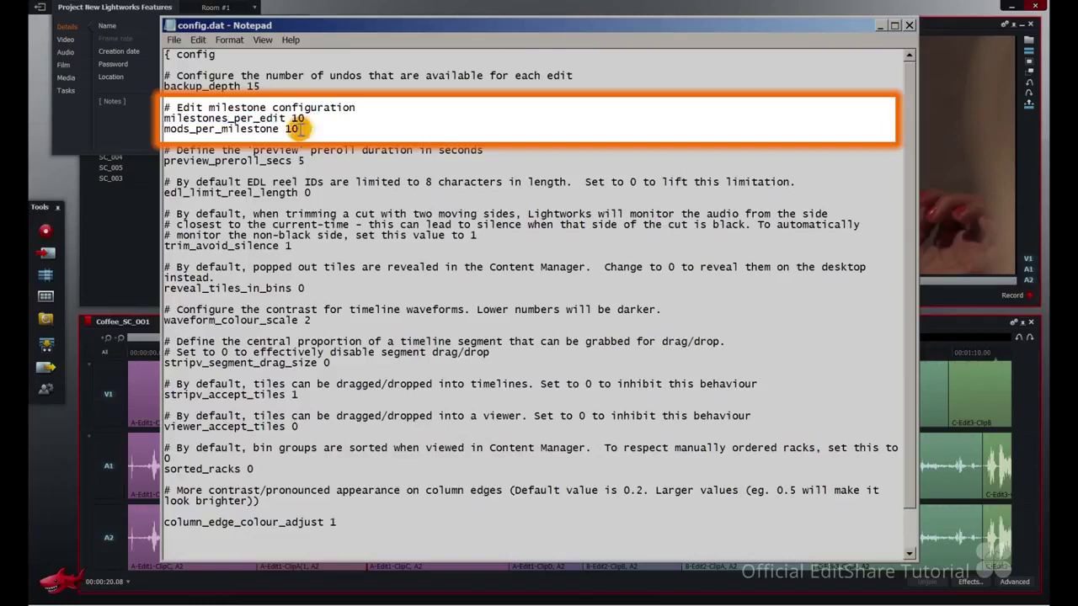
pyautogui.moveTo(299, 129); pyautogui.dragTo(165, 127)
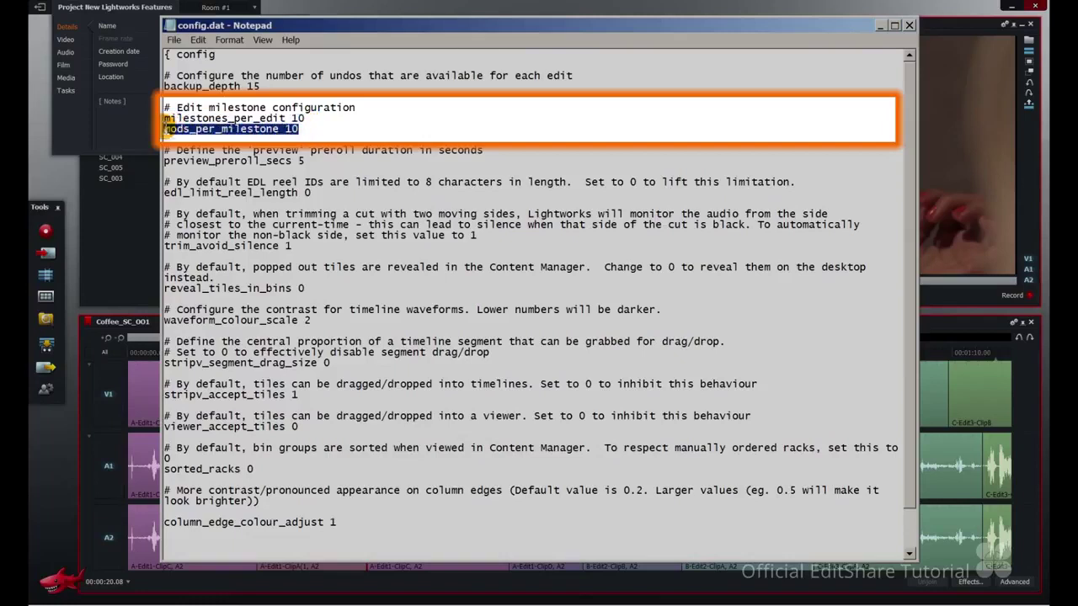
pyautogui.doubleClick(302, 119)
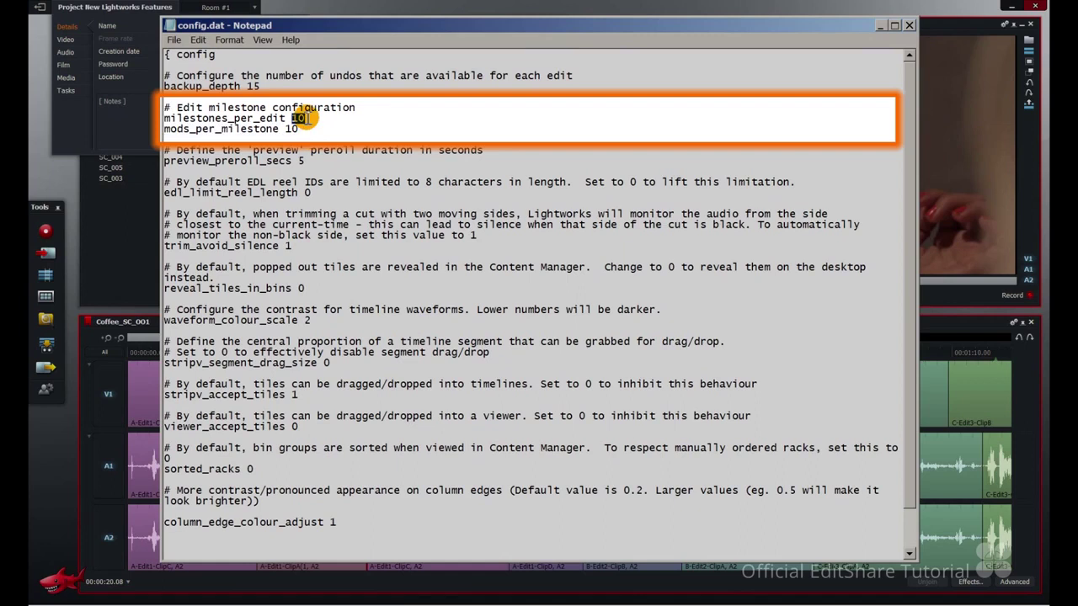